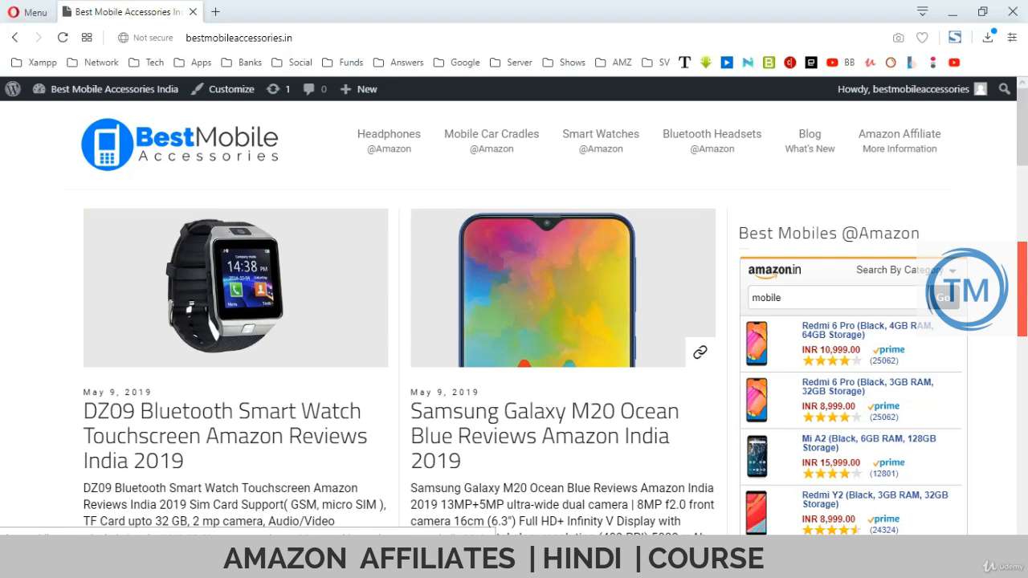
Open the site's WordPress admin dashboard and dismiss its welcome panel
mouse_move(113, 88)
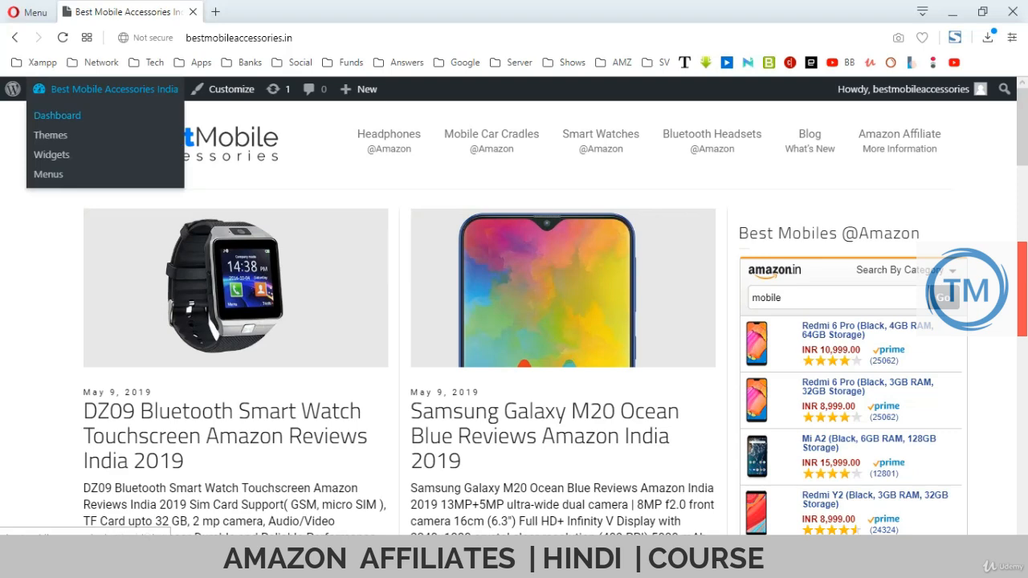
left_click(57, 115)
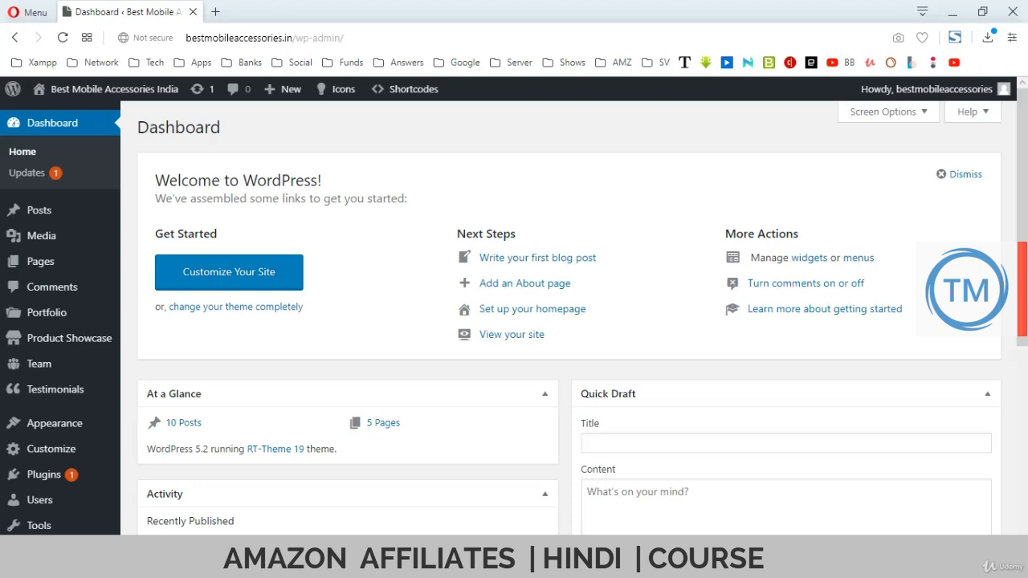
left_click(965, 174)
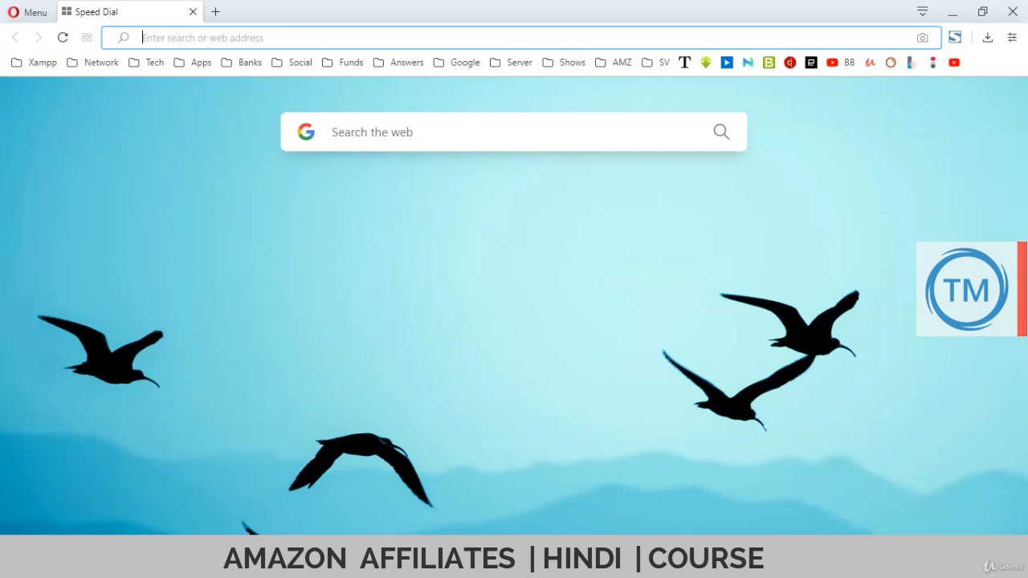
Search the web for "google analytics dashboard for wp"
type("google ana")
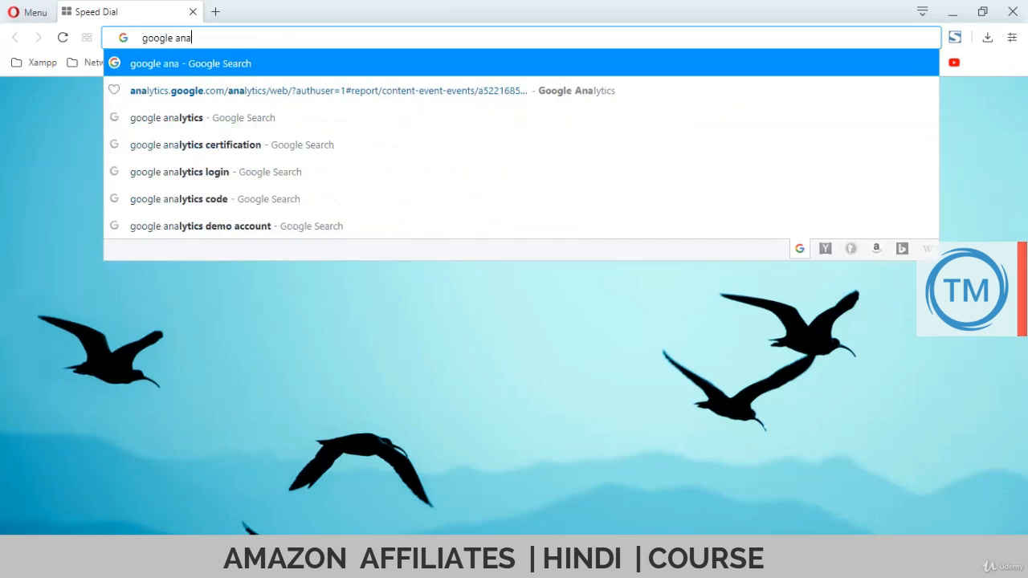
key("Down")
key("Down")
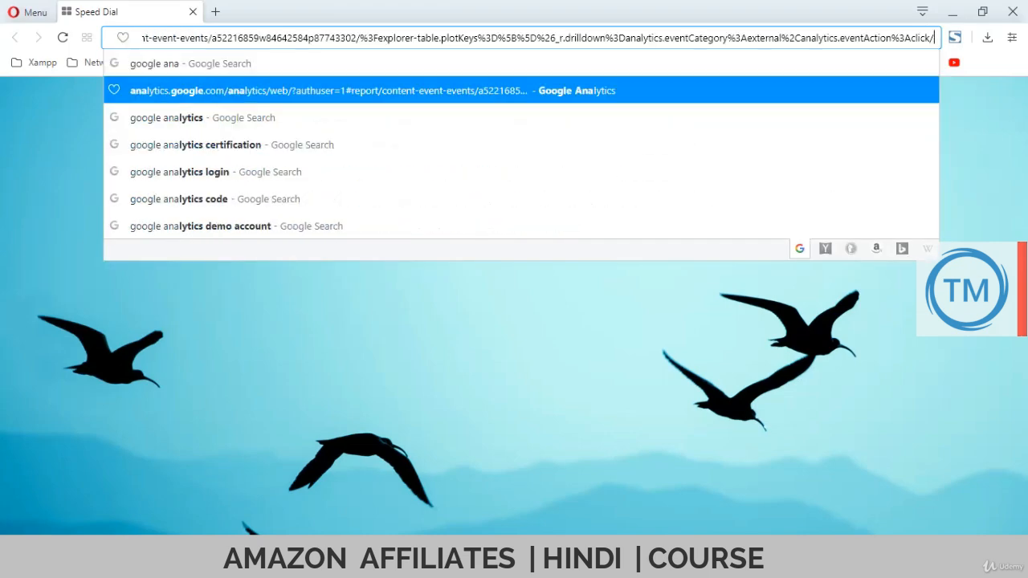
type("dash")
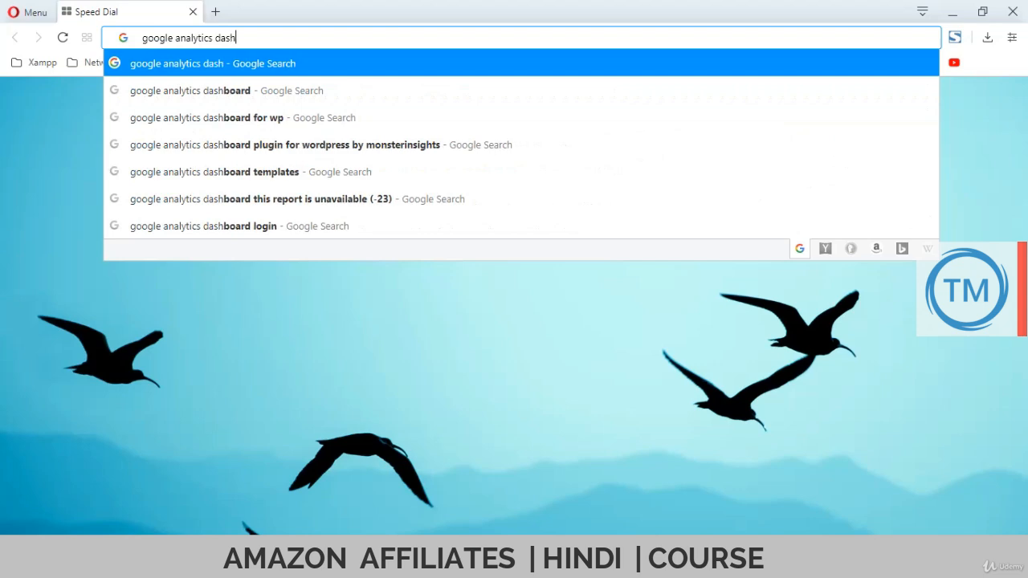
key("Down")
key("Down")
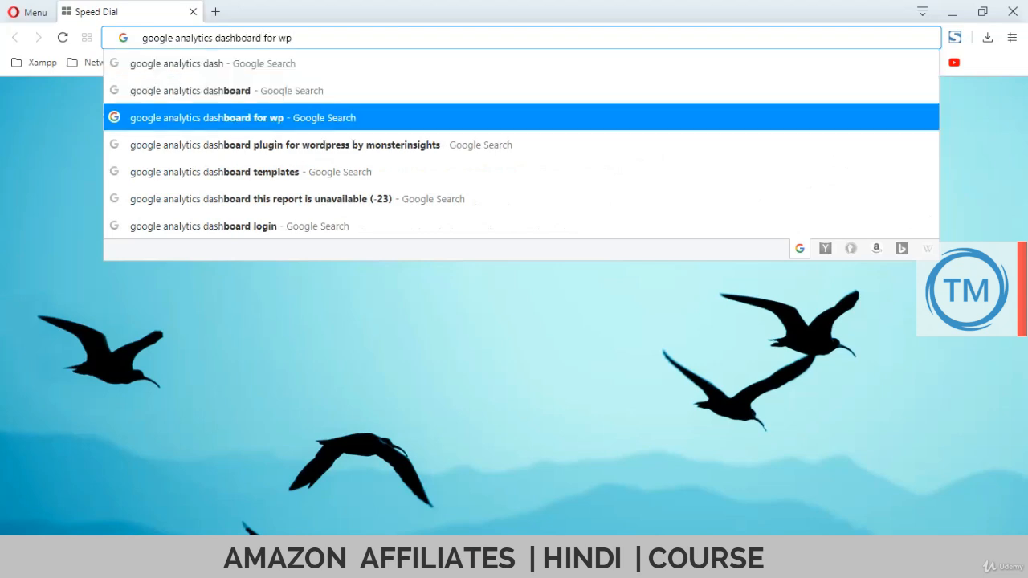
key("Down")
key("Up")
key("Return")
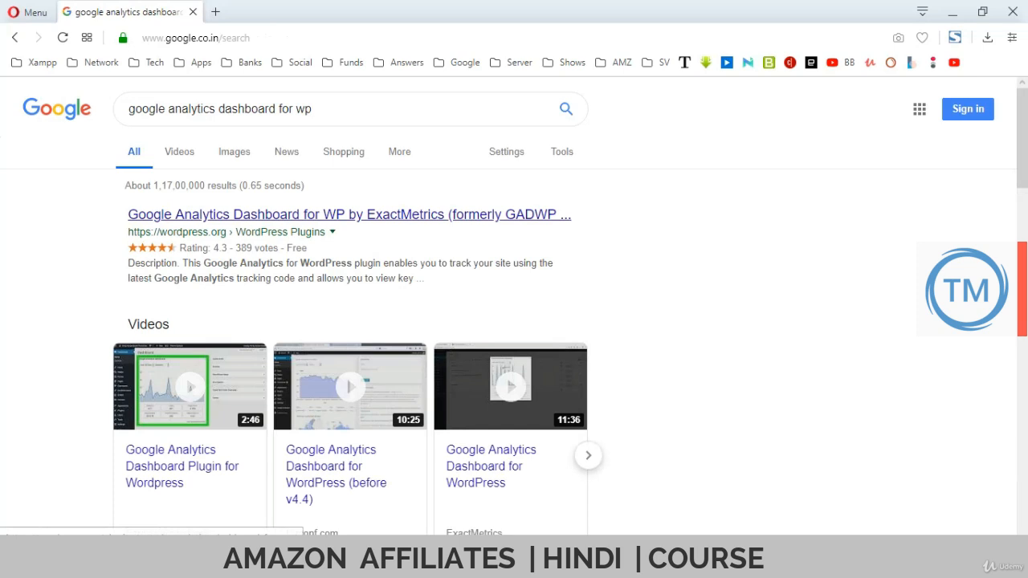
Open the WordPress.org page of Google Analytics Dashboard for WP by ExactMetrics and download the plugin
left_click(349, 214)
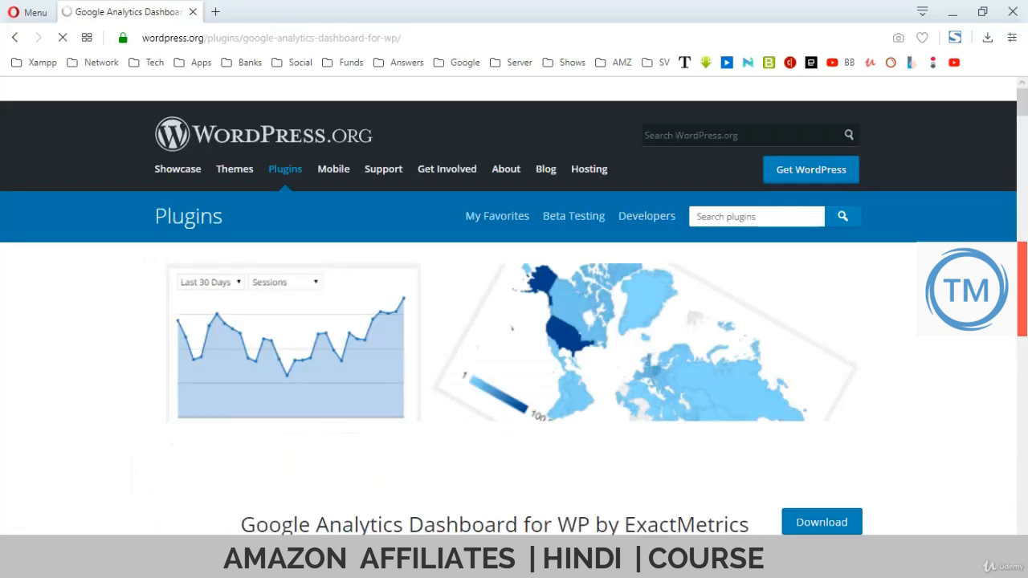
scroll(511, 305, "down", 1)
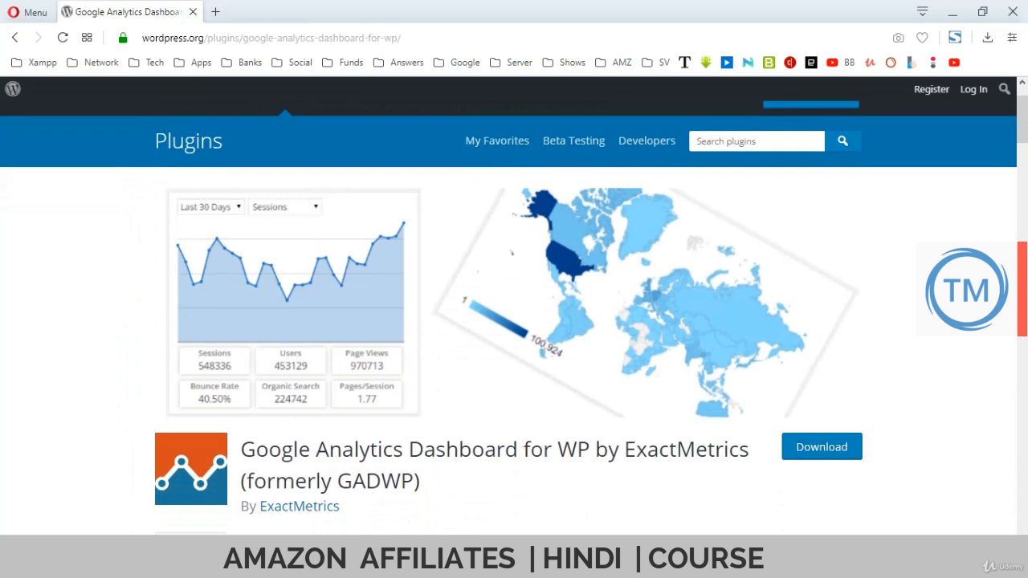
left_click(822, 447)
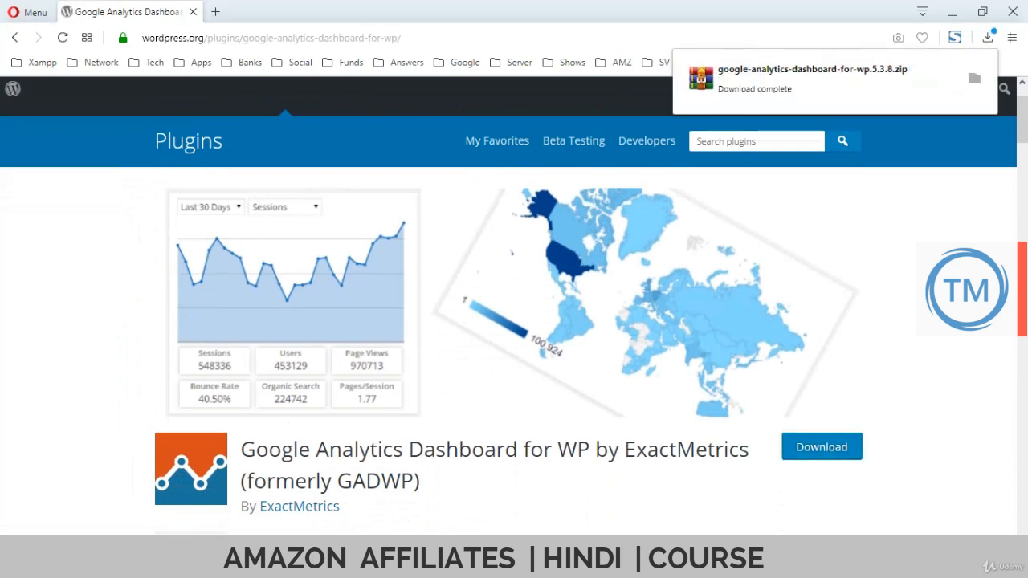
Return to the Google results, search for "google outbound link tracker" instead and look through the results
key("alt+Left")
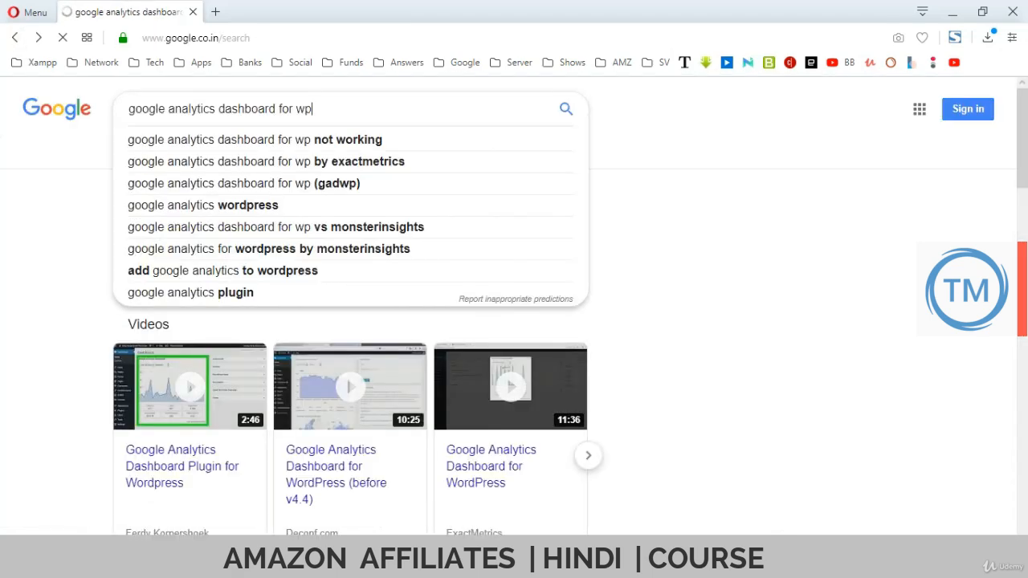
key("Right")
key("Right")
key("Right")
key("Right")
key("Right")
key("Right")
key("Right")
key("Right")
key("Right")
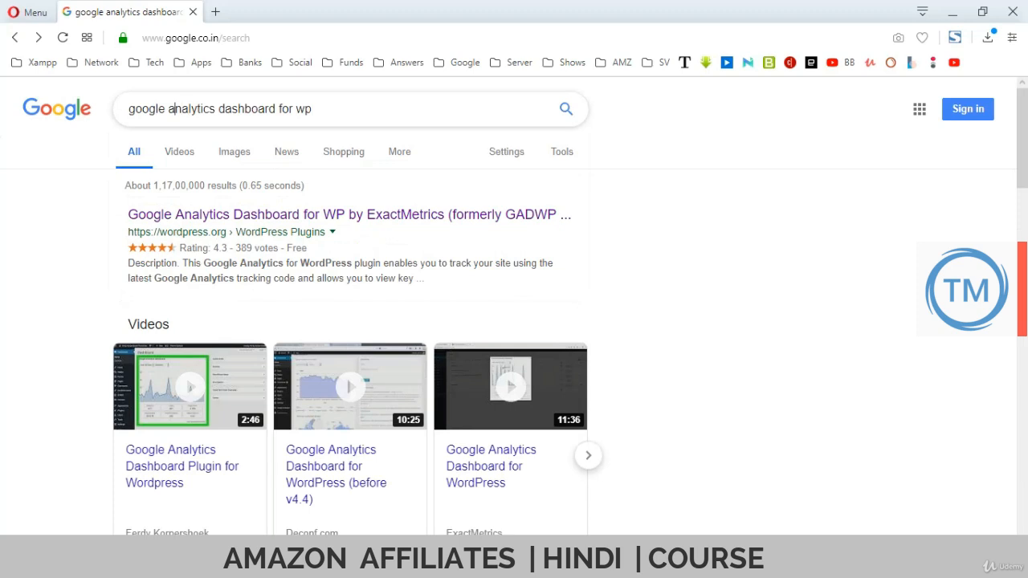
key("Right")
key("Right")
key("Right")
key("Right")
key("Right")
key("Right")
key("Left")
key("shift+End")
type("outbou")
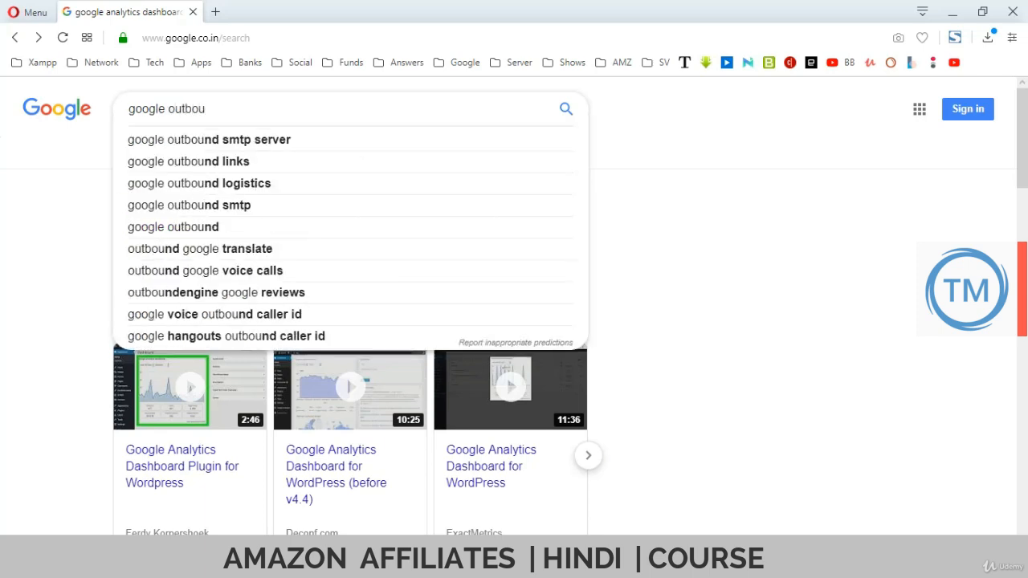
key("Down")
key("Down")
key("BackSpace")
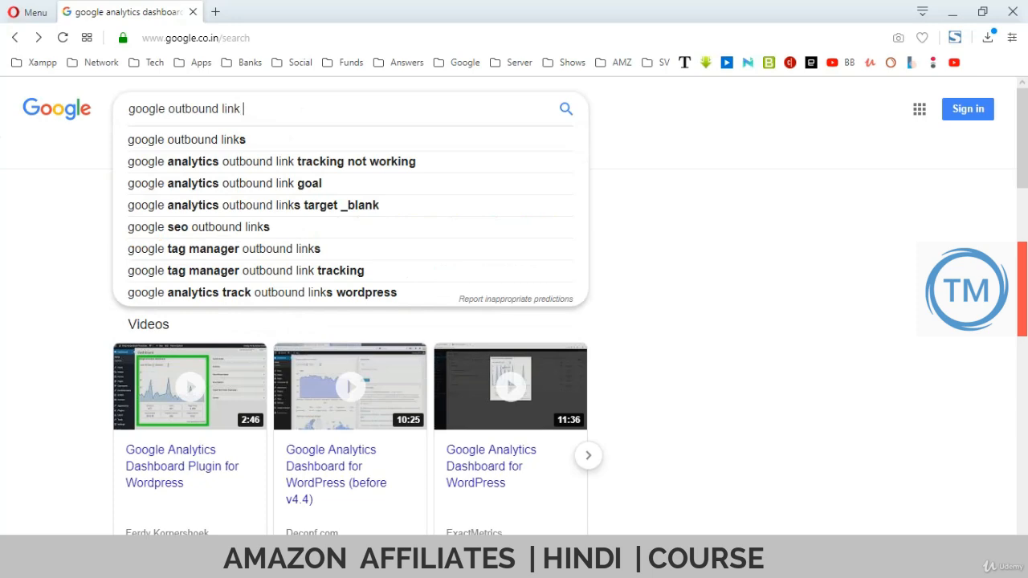
type("tracker")
key("Return")
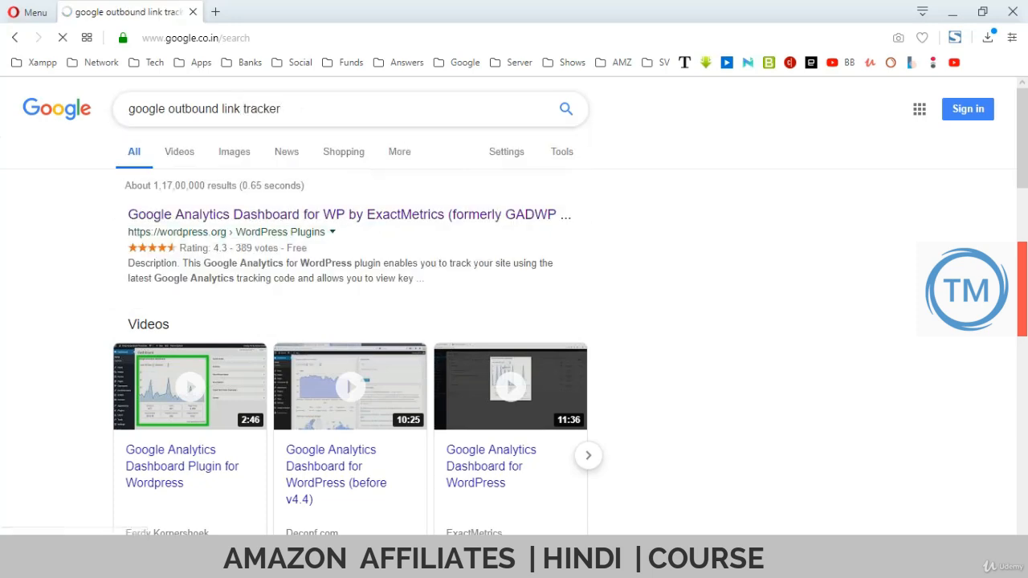
scroll(514, 306, "down", 4)
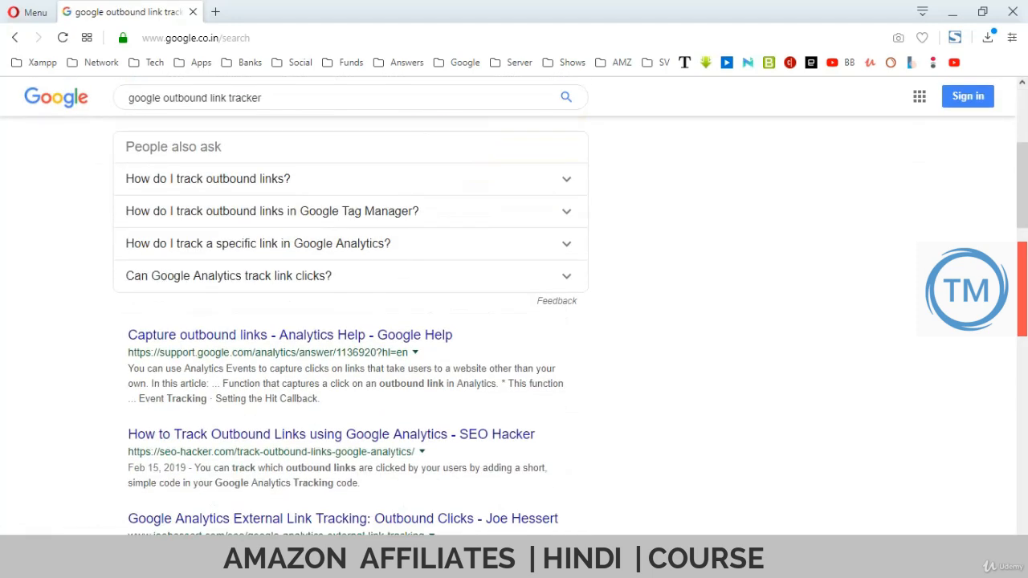
scroll(341, 505, "down", 3)
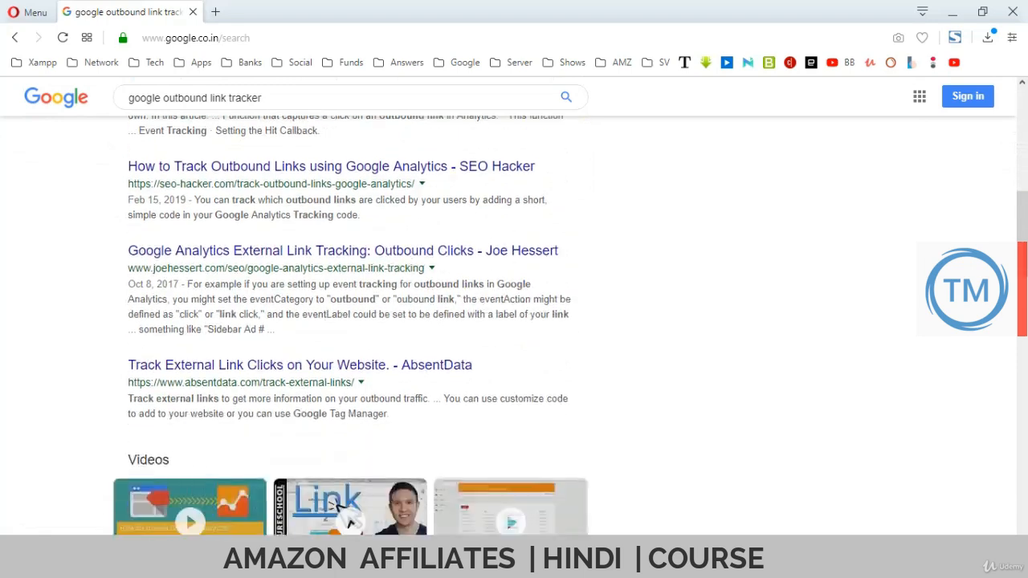
scroll(341, 504, "down", 5)
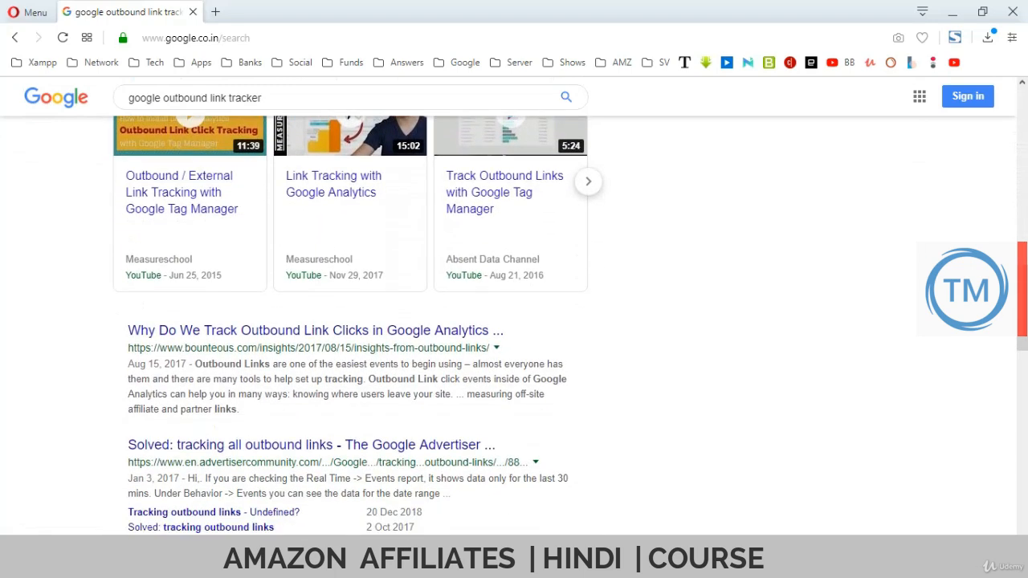
scroll(514, 321, "down", 3)
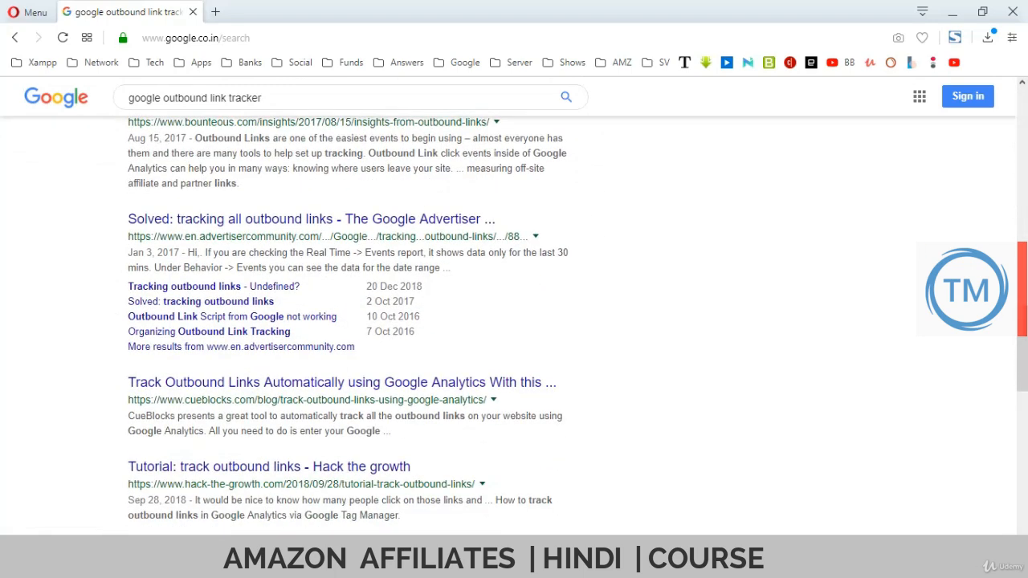
scroll(514, 321, "up", 12)
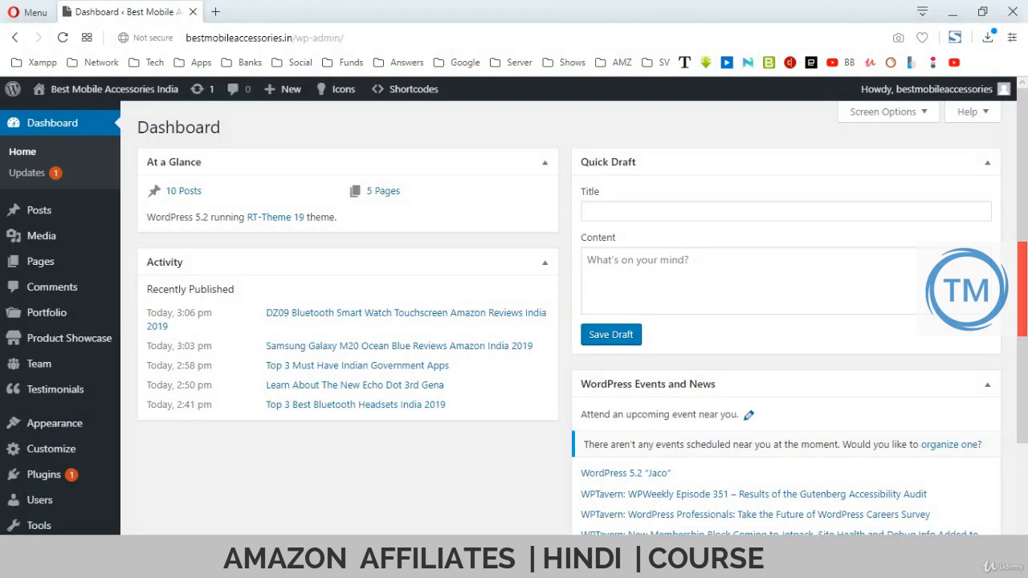
Open the form for uploading a new plugin in .zip format to the WordPress site
mouse_move(43, 475)
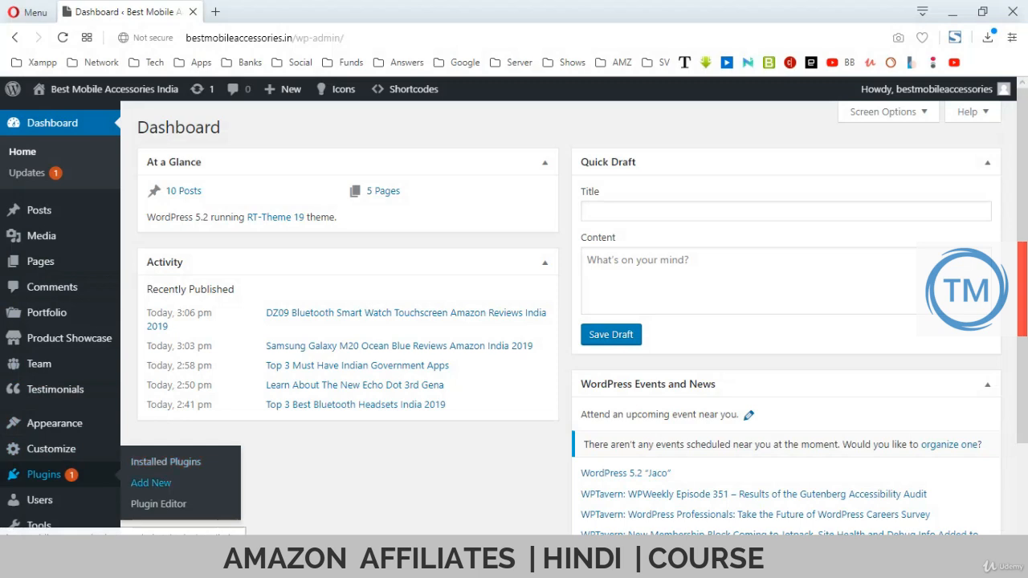
left_click(151, 482)
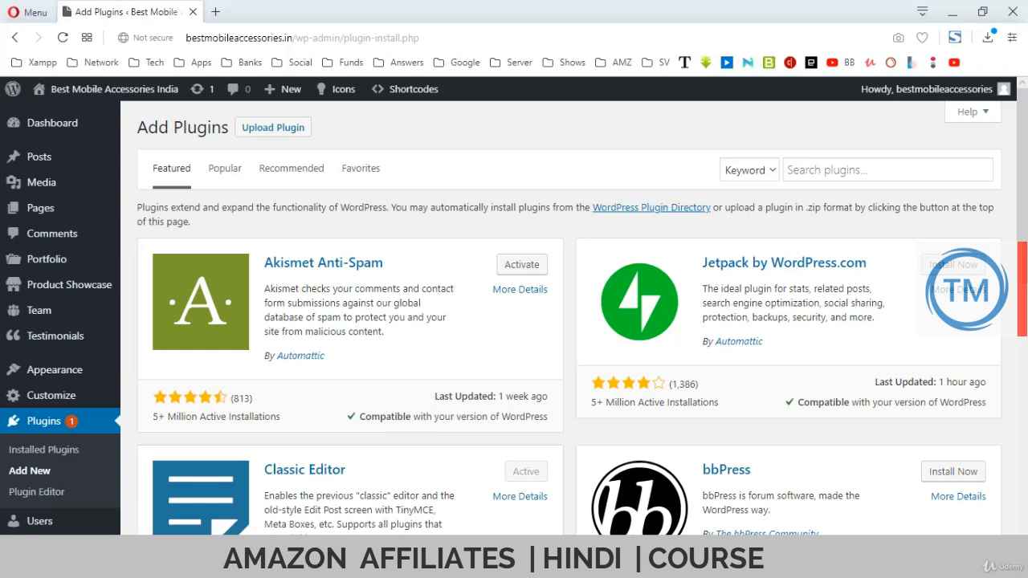
left_click(273, 127)
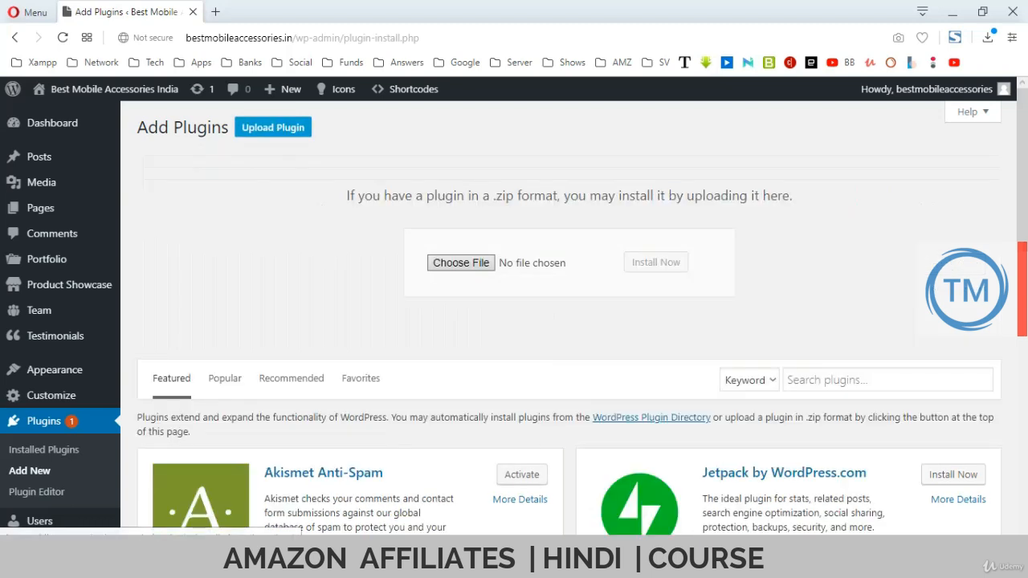
left_click(460, 263)
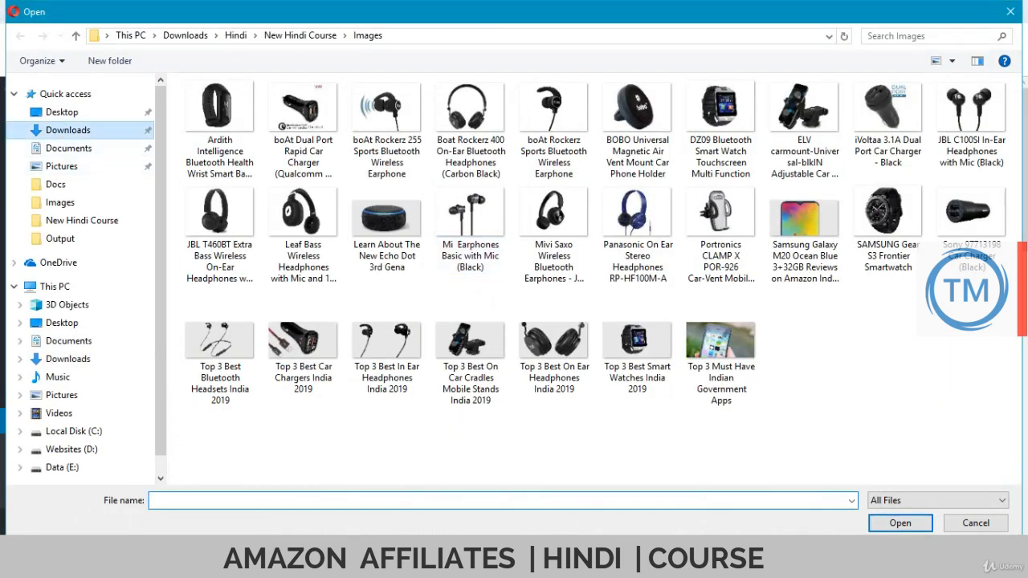
left_click(68, 130)
double_click(277, 164)
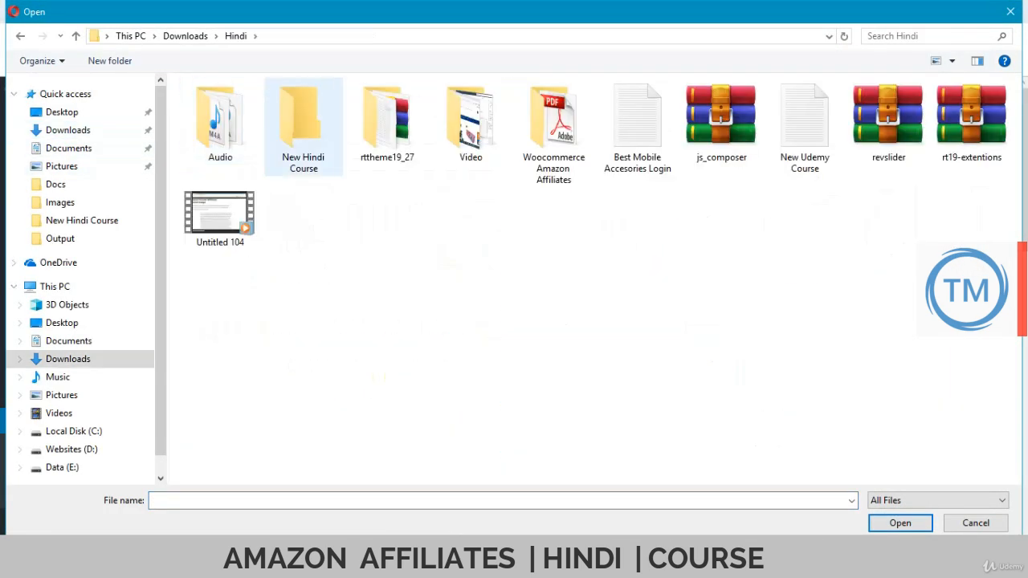
double_click(303, 124)
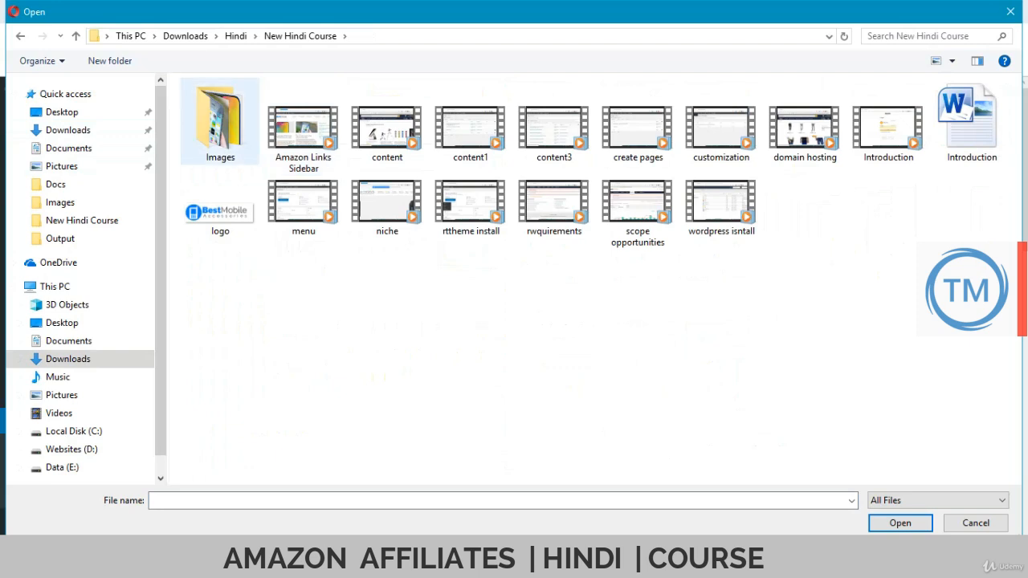
left_click(218, 122)
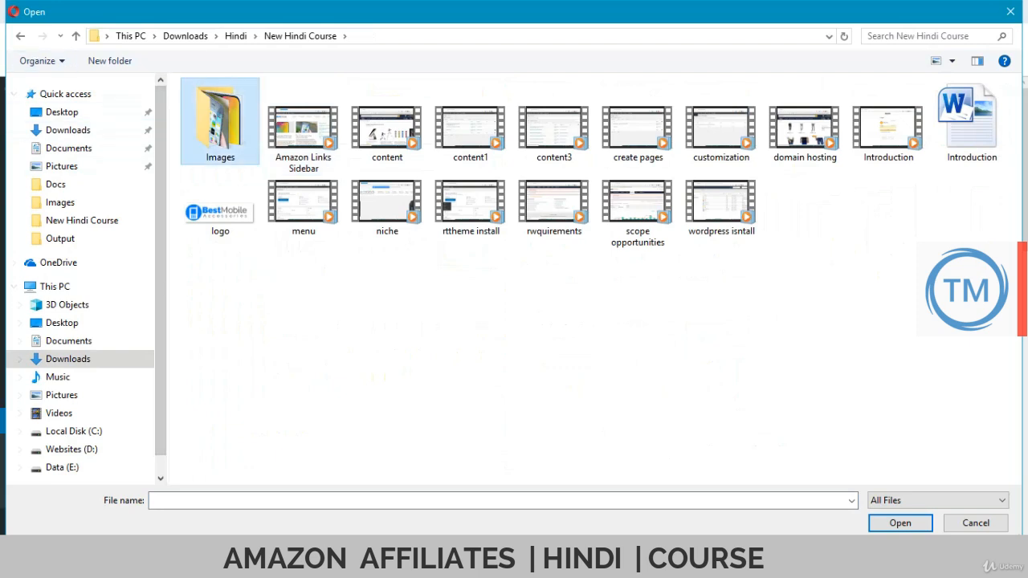
left_click(21, 36)
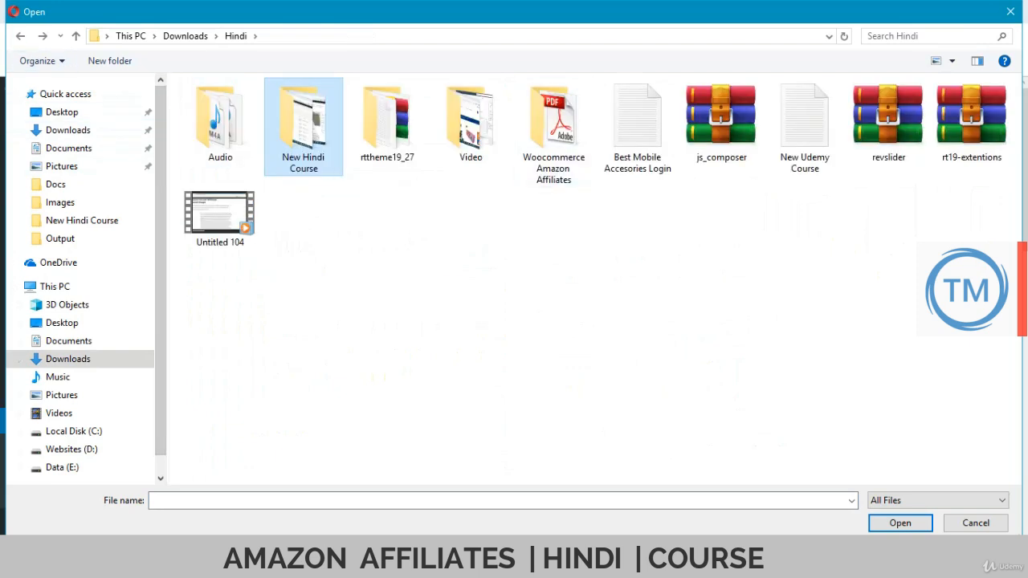
double_click(387, 121)
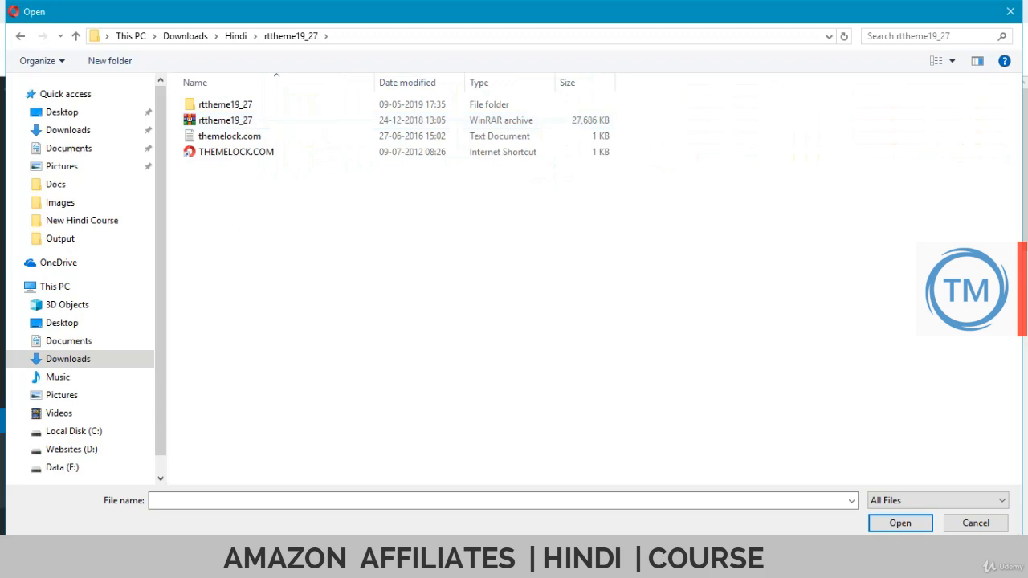
left_click(21, 36)
left_click(975, 524)
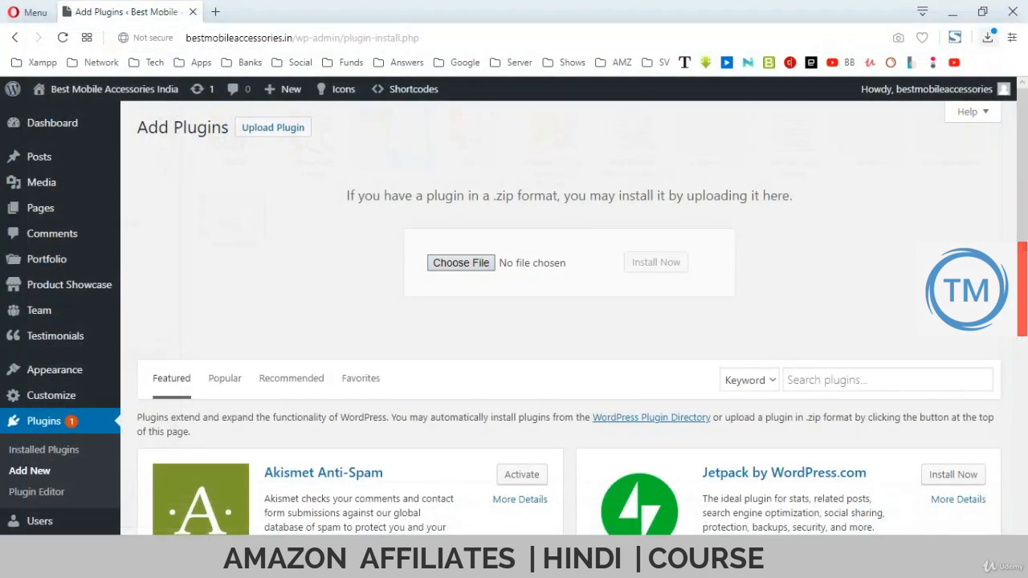
Look up the folder that holds the downloaded google-analytics-dashboard-for-wp.5.3.8.zip, then close the folder window
left_click(988, 37)
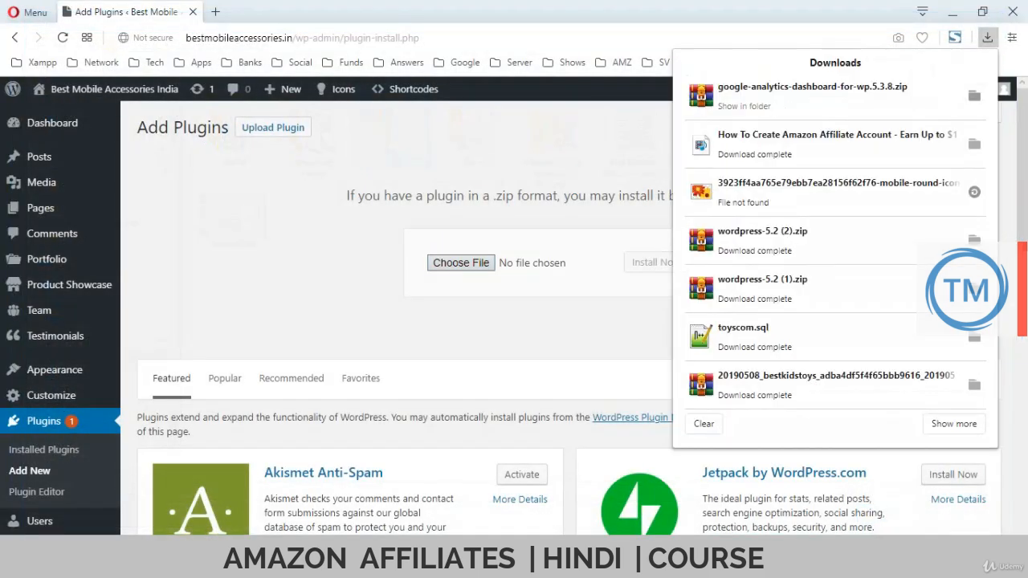
left_click(974, 95)
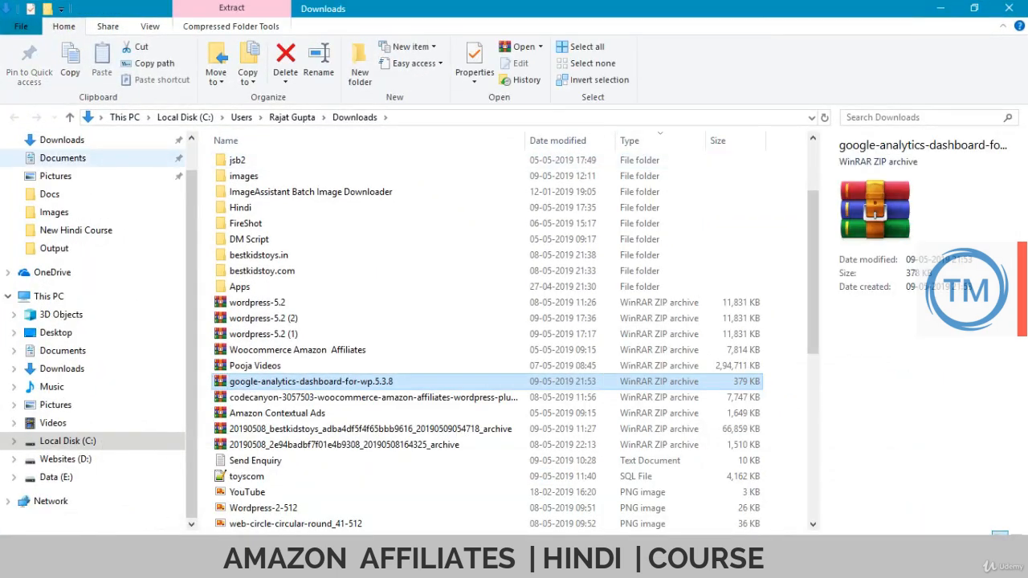
left_click(1008, 8)
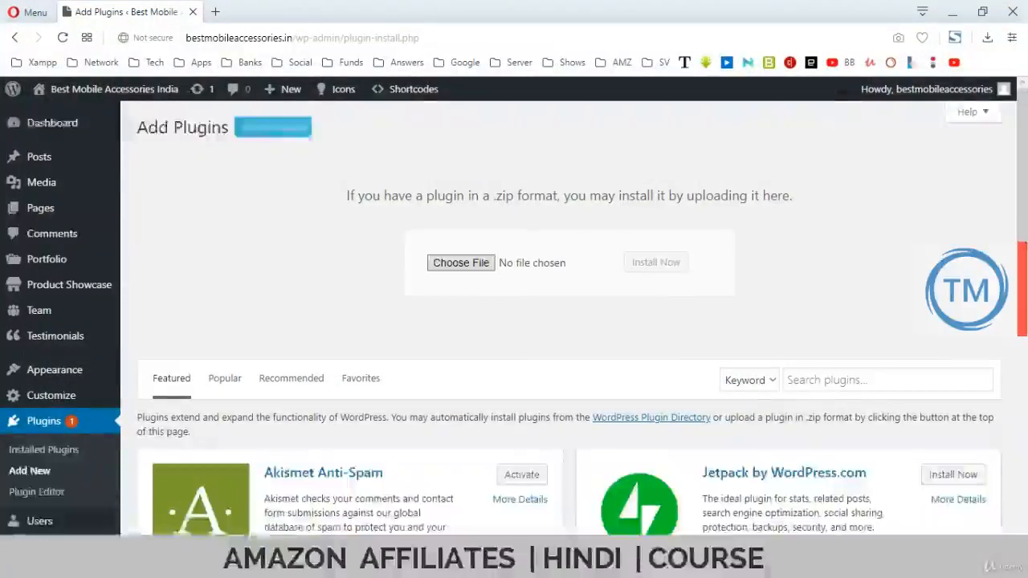
Choose google-analytics-dashboard-for-wp.5.3.8.zip from the Downloads folder as the plugin file and install it
left_click(460, 262)
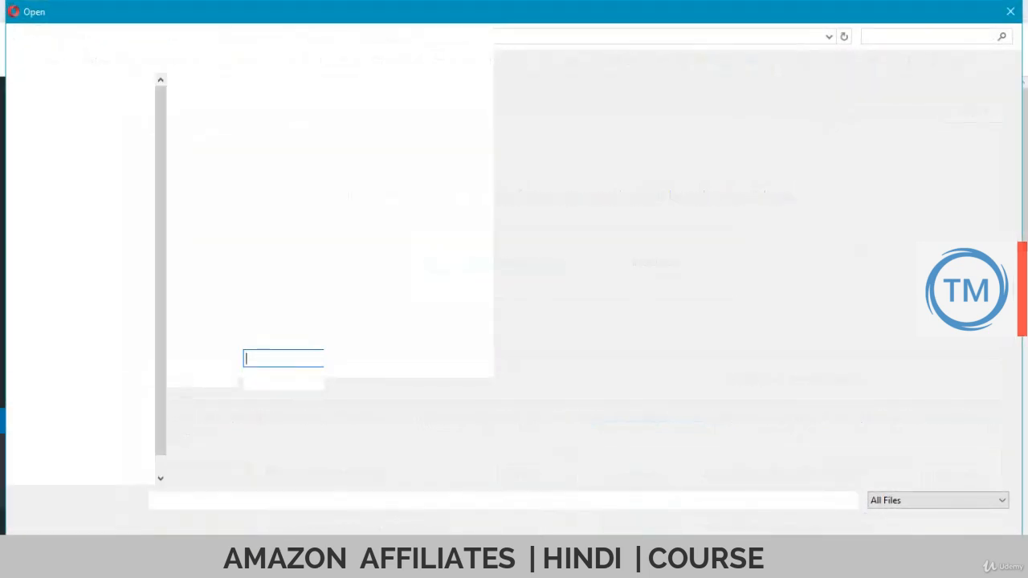
left_click(68, 130)
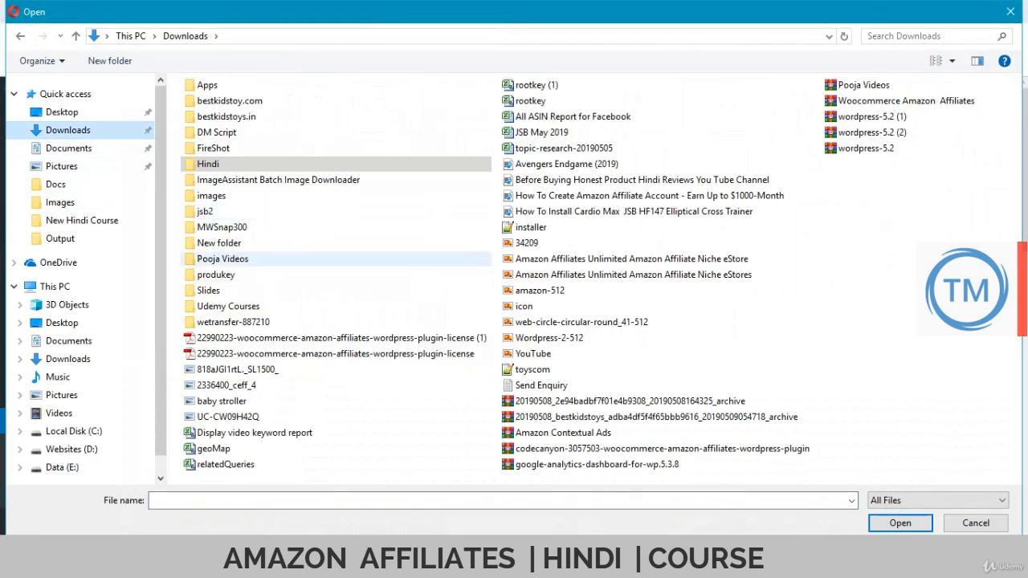
left_click(611, 464)
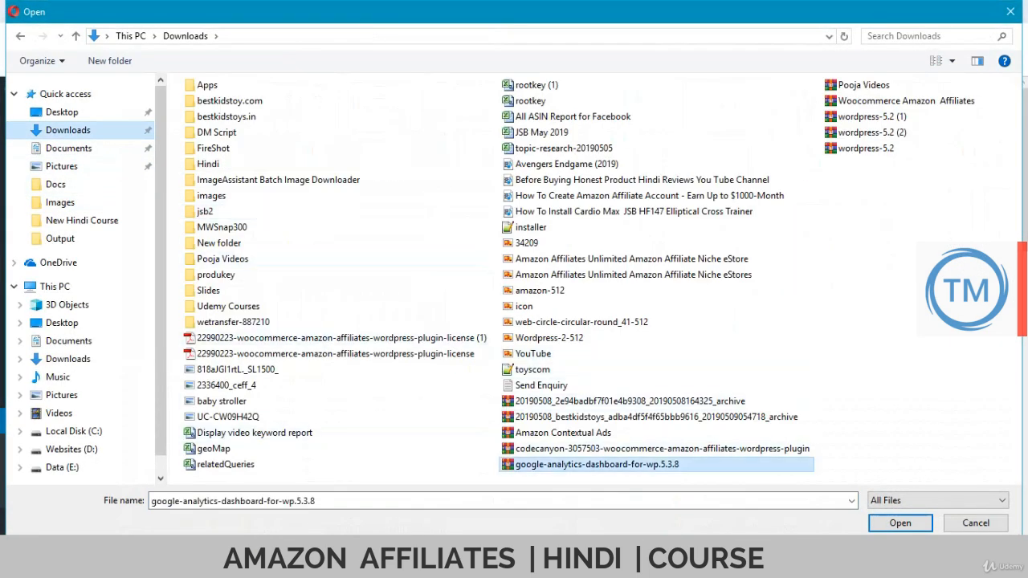
key("Return")
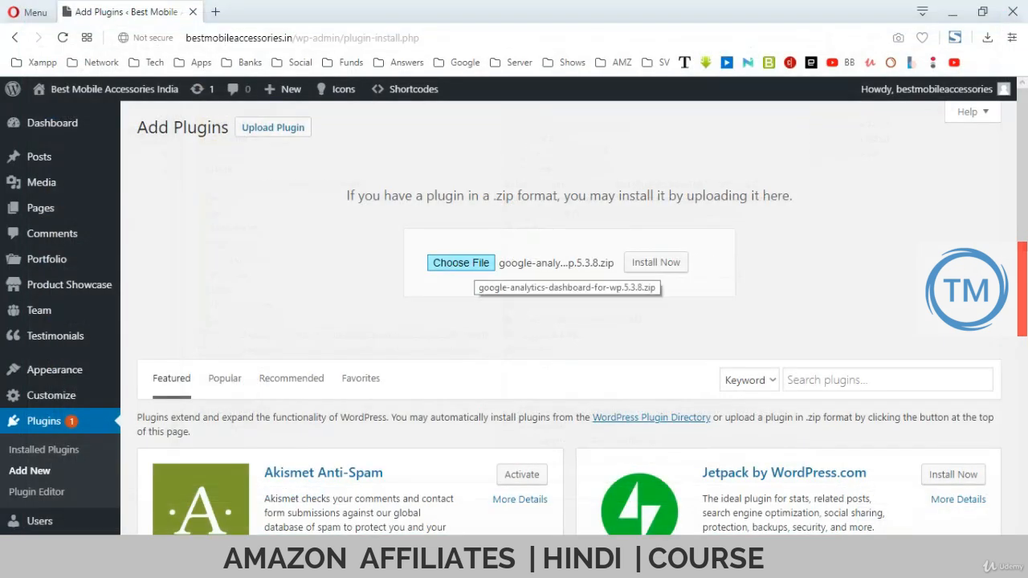
left_click(656, 263)
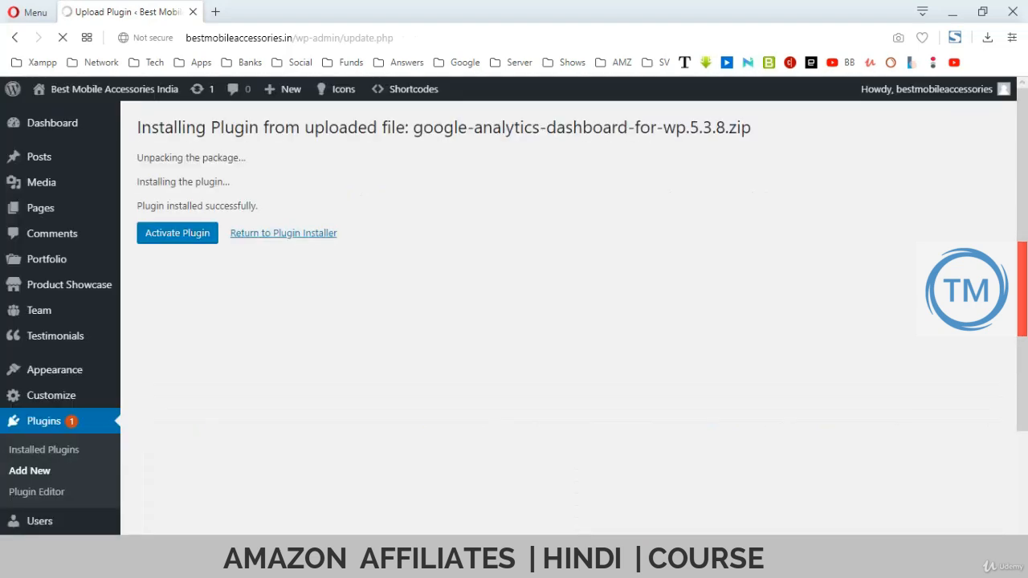
Activate the uploaded Google Analytics plugin and decline ExactMetrics' request to collect plugin usage information
left_click(178, 233)
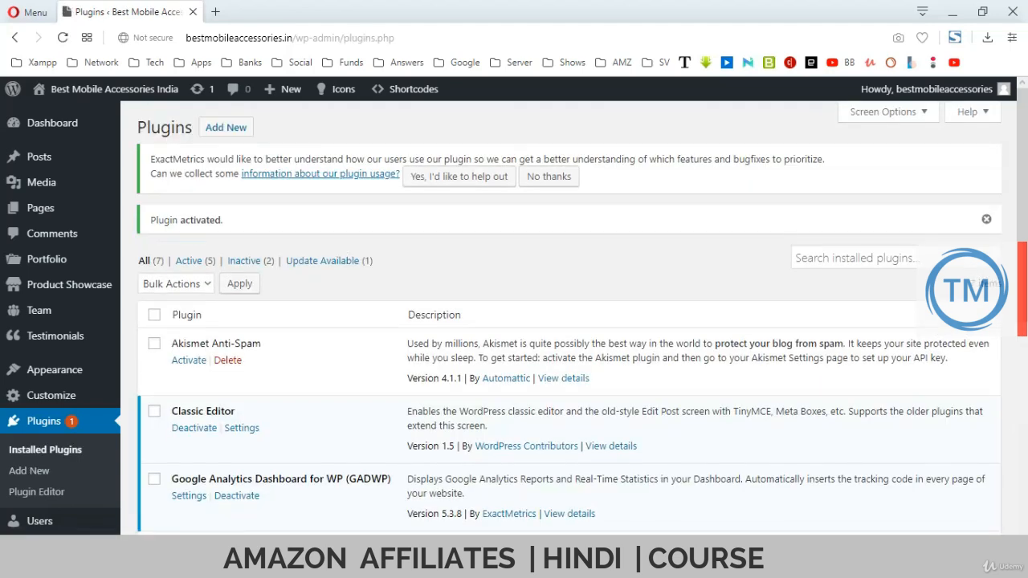
left_click(548, 177)
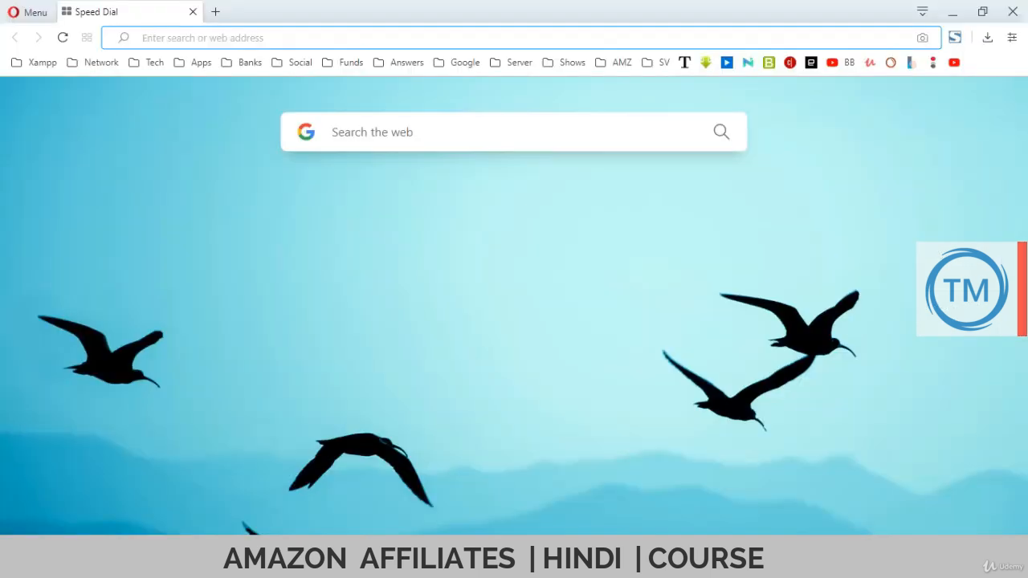
Search Google for "google analytics" from a blank browser page
type("google")
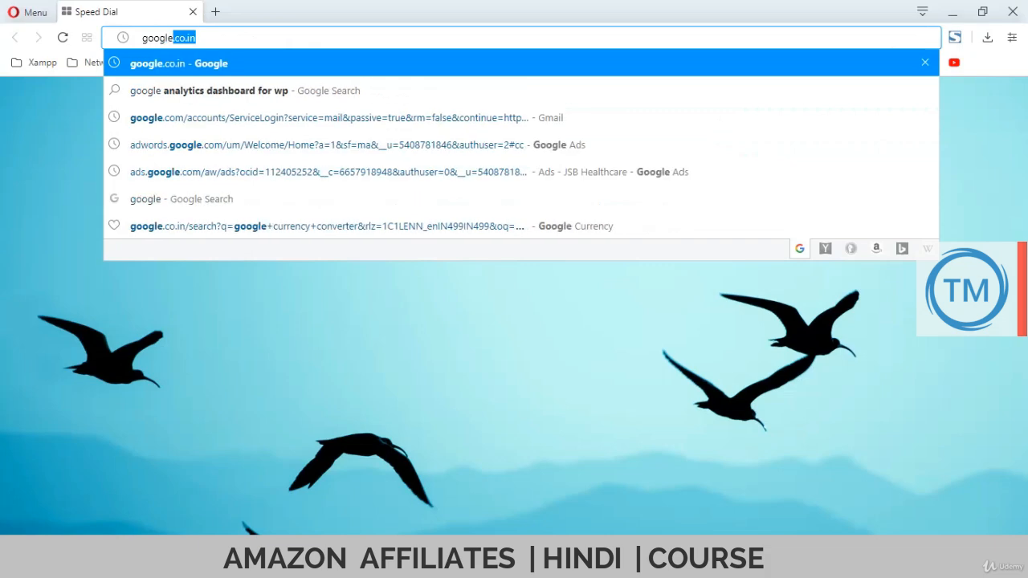
type(" an")
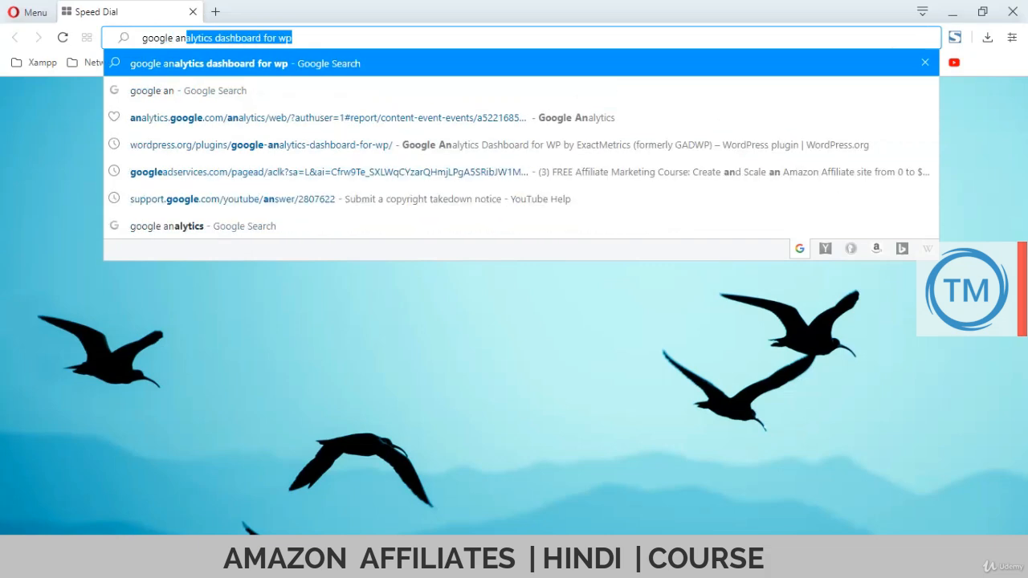
key("Home")
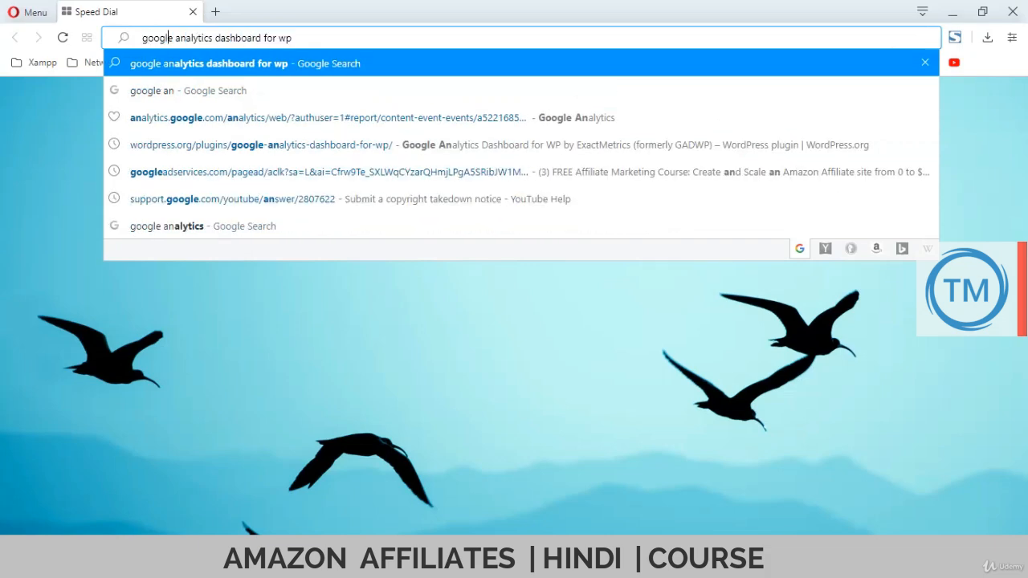
key("ctrl+Right")
key("shift+End")
key("Delete")
key("Return")
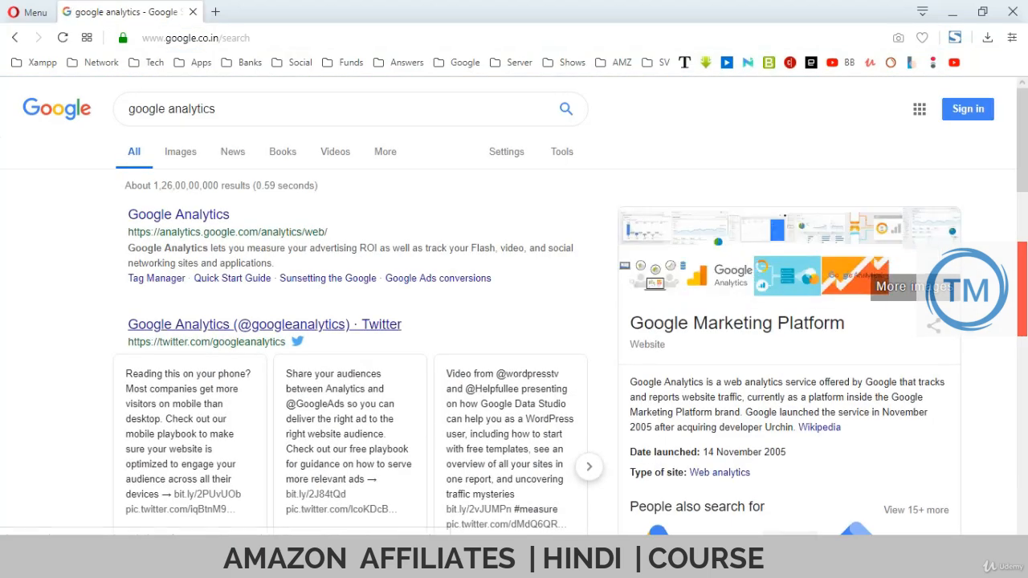
Open the official Google Analytics site from the results and sign in to the QMS Creatives account with its password
left_click(179, 214)
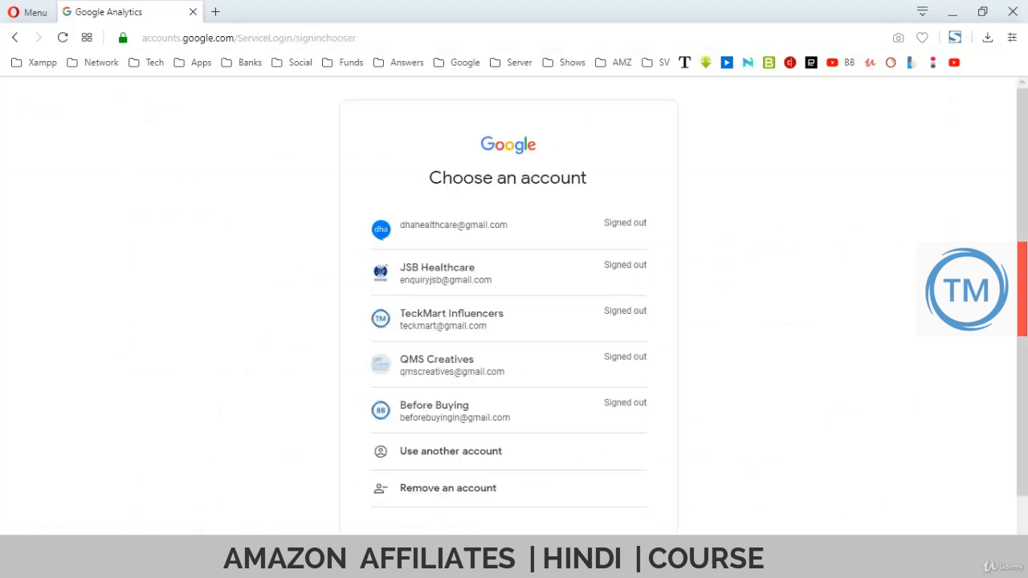
left_click(450, 365)
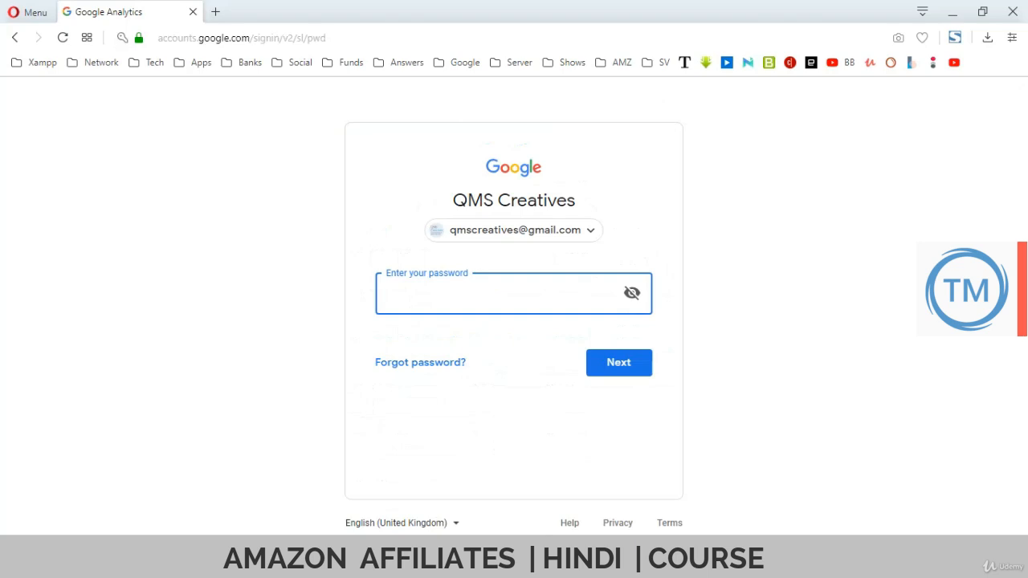
key("Return")
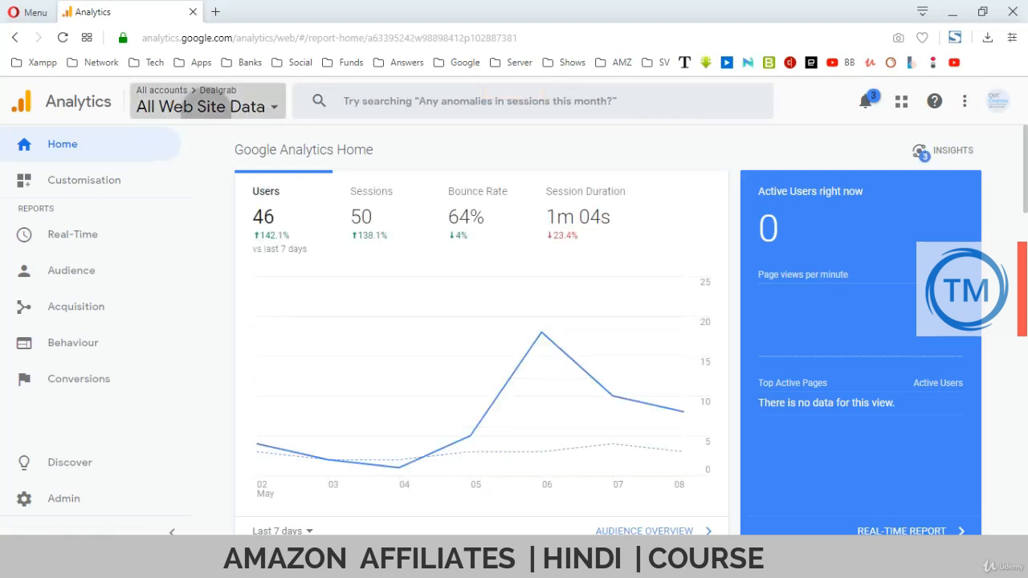
Look through the list of existing Analytics accounts and close it
left_click(205, 105)
scroll(173, 349, "down", 7)
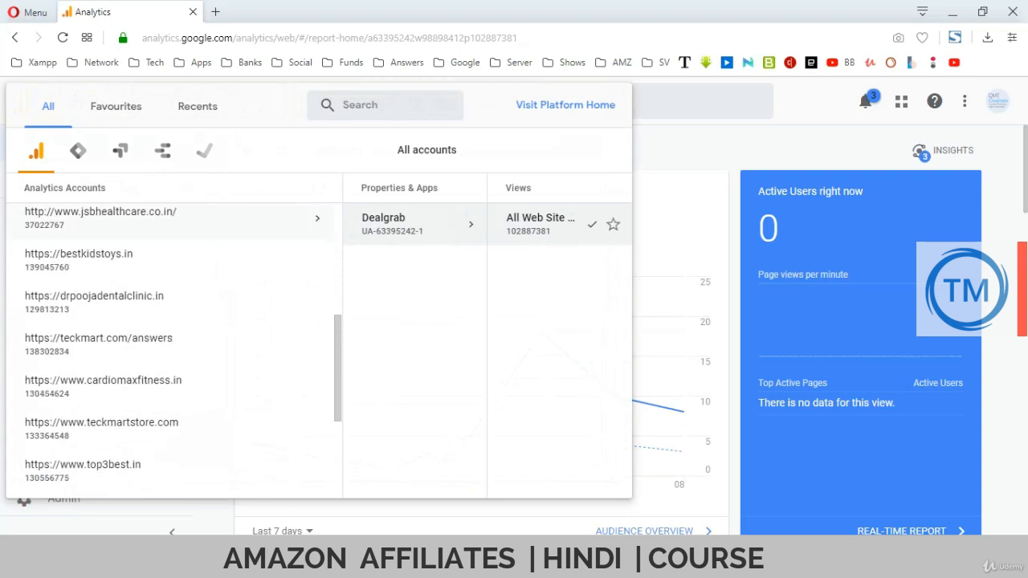
key("Escape")
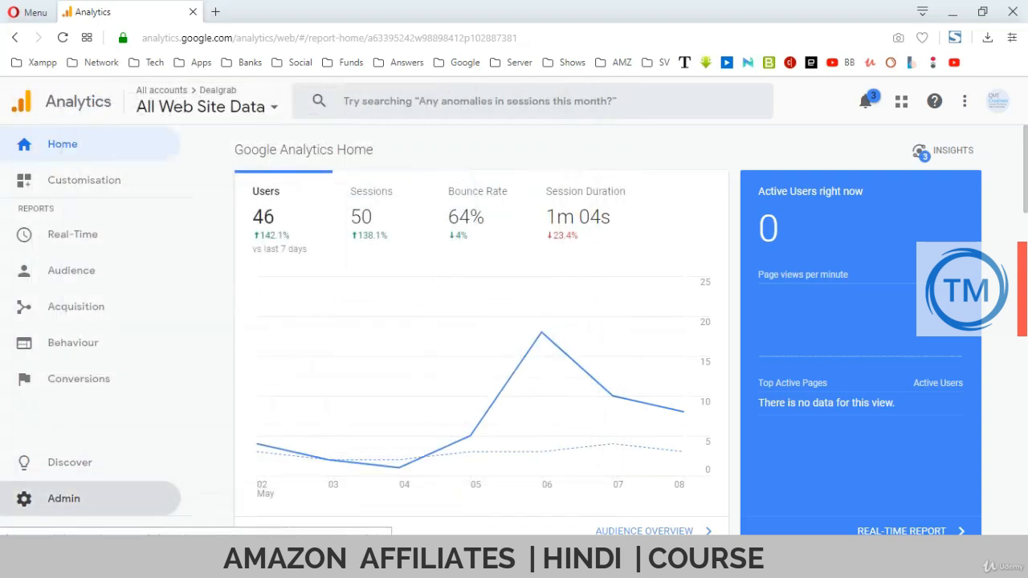
Open the form for creating a new website account in the Analytics administration area
left_click(64, 498)
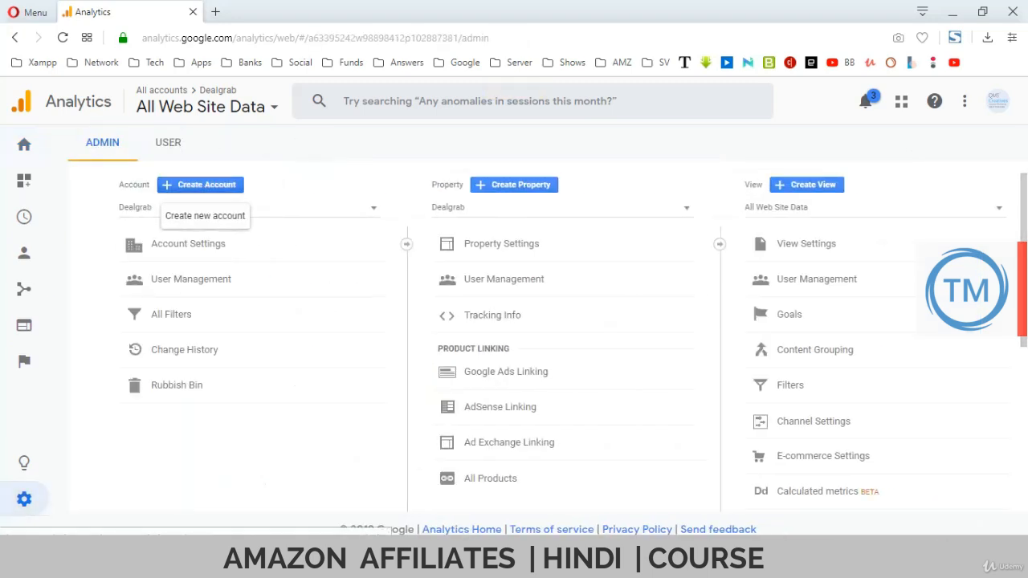
left_click(200, 185)
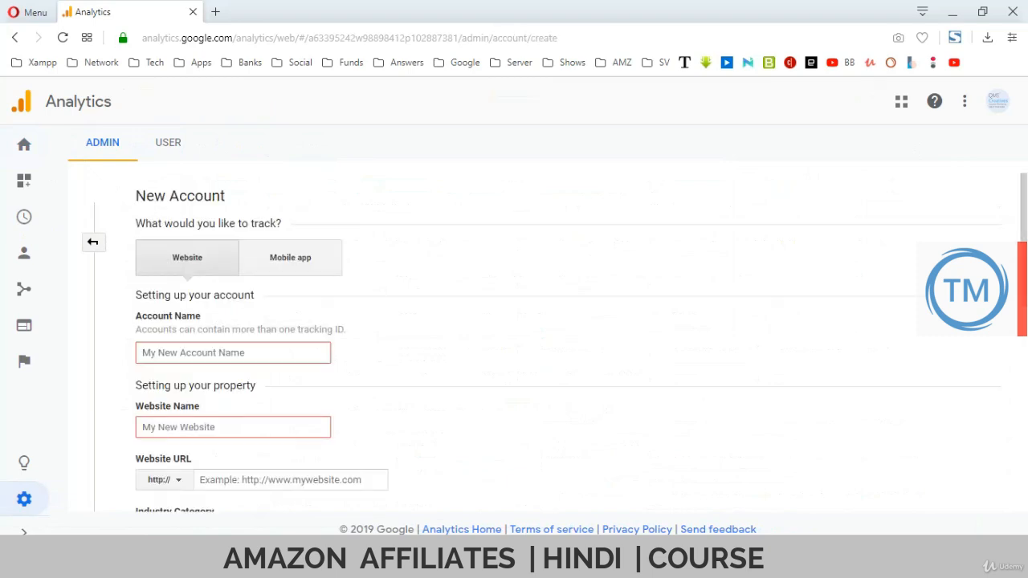
left_click(233, 352)
Copy the domain bestmobileaccessories.in from the WordPress window's address and paste it as the new account's name in Analytics
key("alt+Tab")
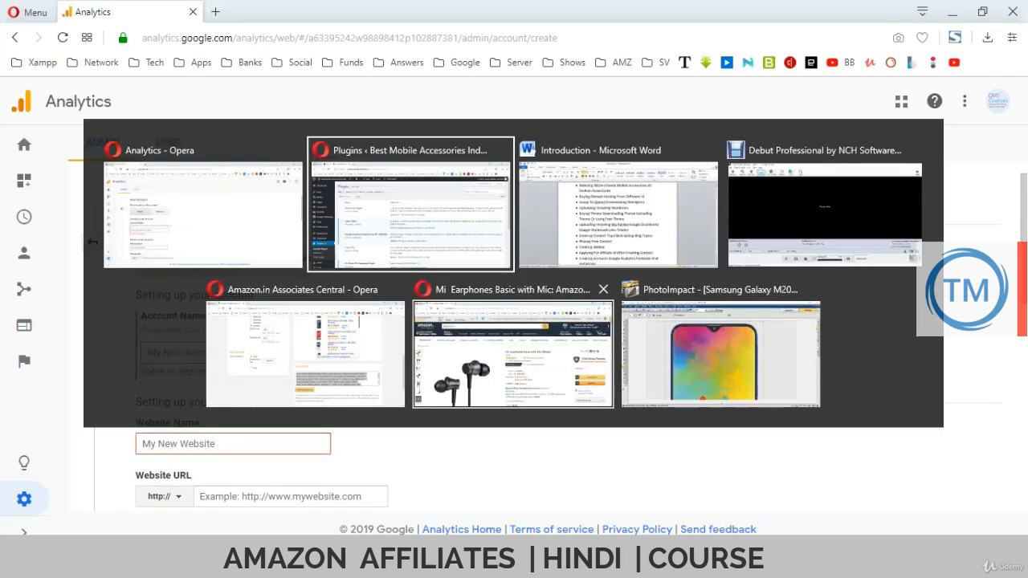
key("ctrl+l")
left_click(296, 38)
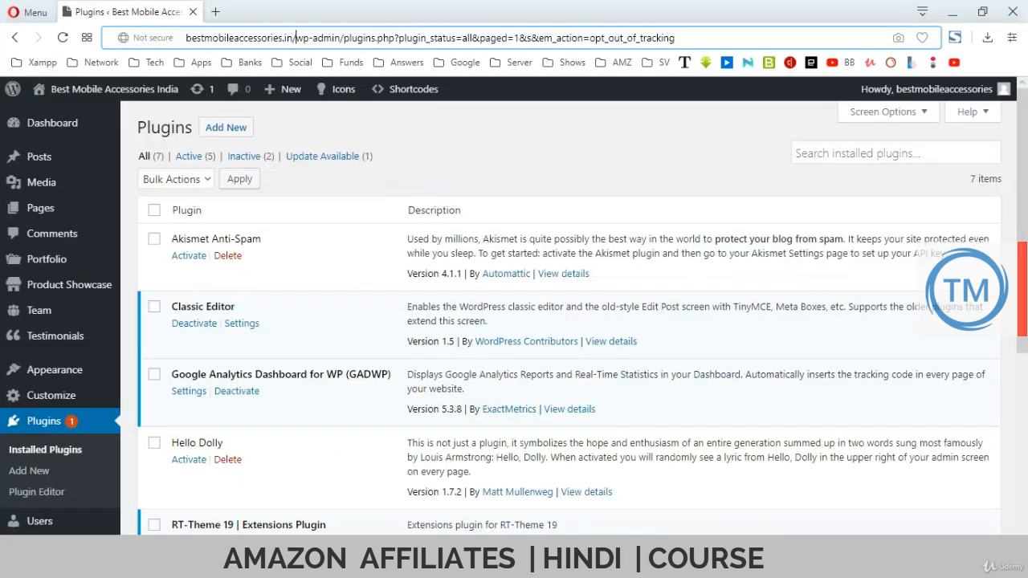
key("Left")
key("shift+Home")
key("ctrl+c")
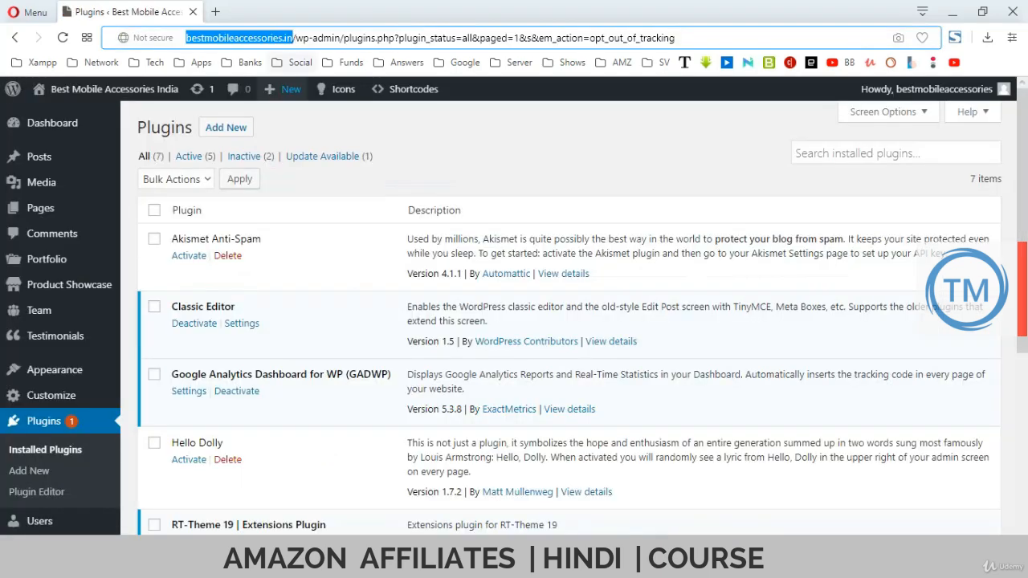
key("alt+Tab")
key("ctrl+v")
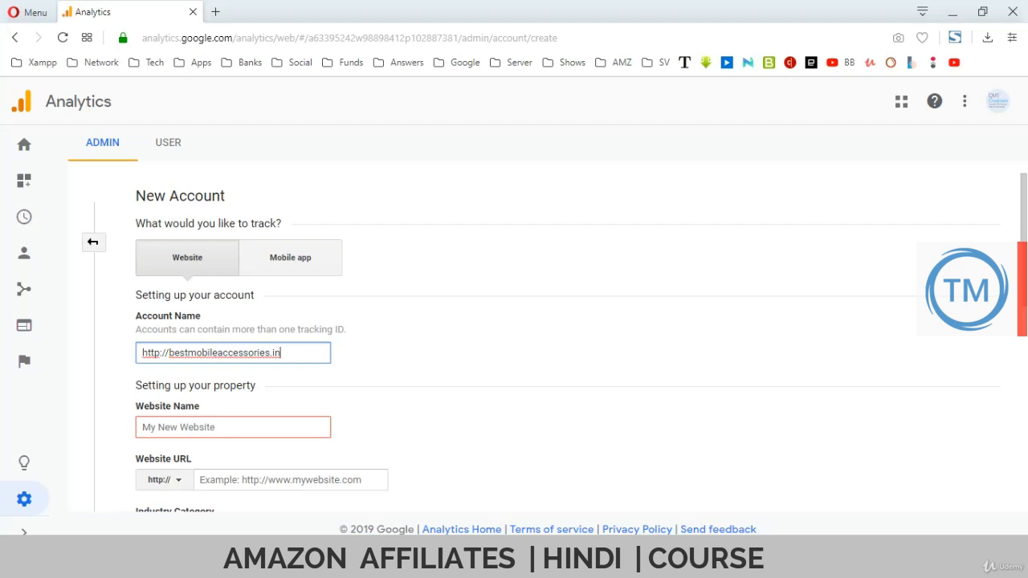
left_click(178, 427)
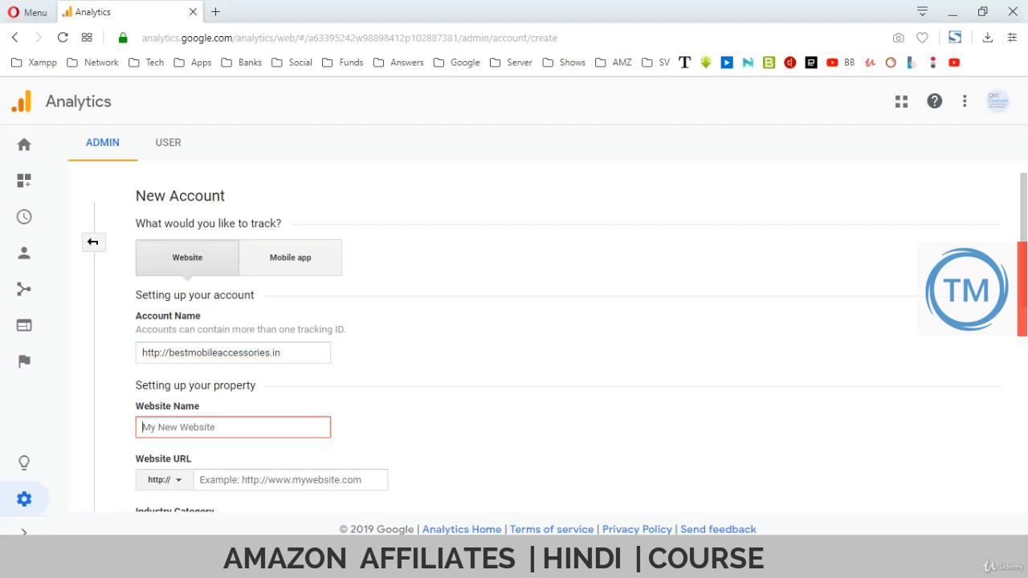
key("ctrl+v")
scroll(514, 337, "down", 2)
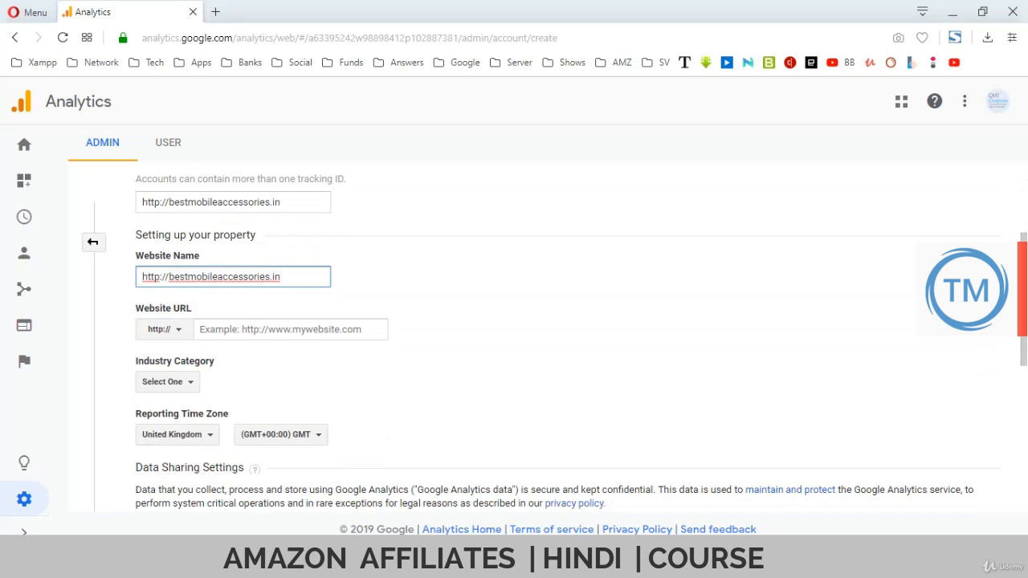
left_click(241, 329)
key("ctrl+v")
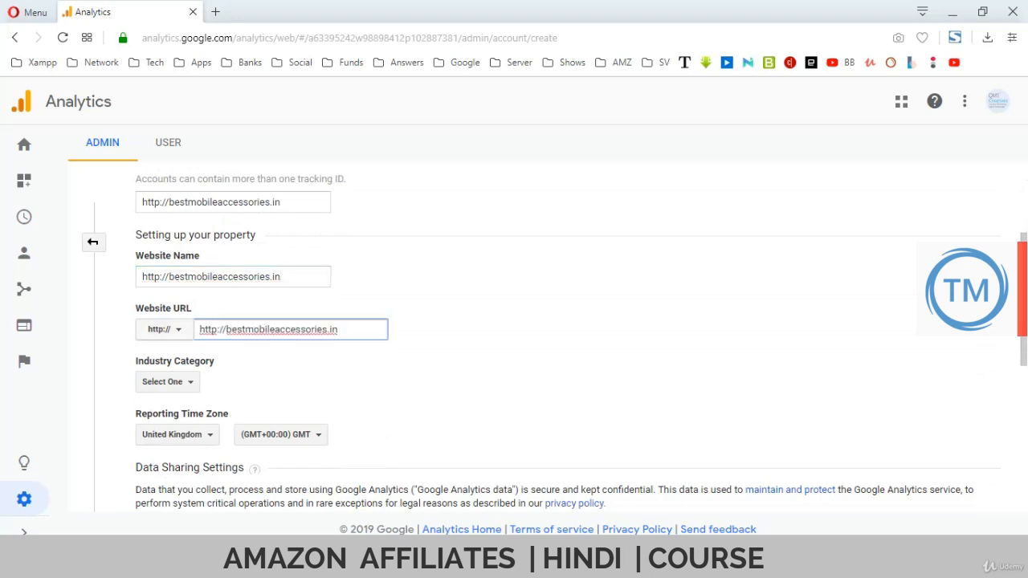
left_click(200, 329)
key("Delete")
key("Delete")
key("Delete")
key("Delete")
key("Delete")
type("ww")
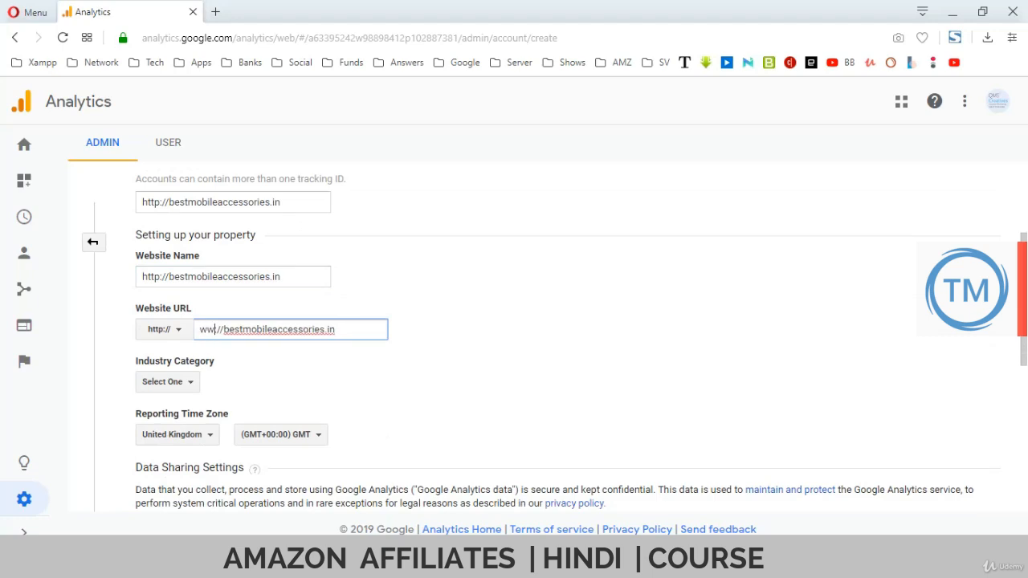
type("w")
key("Delete")
key("Delete")
type(".")
key("Tab")
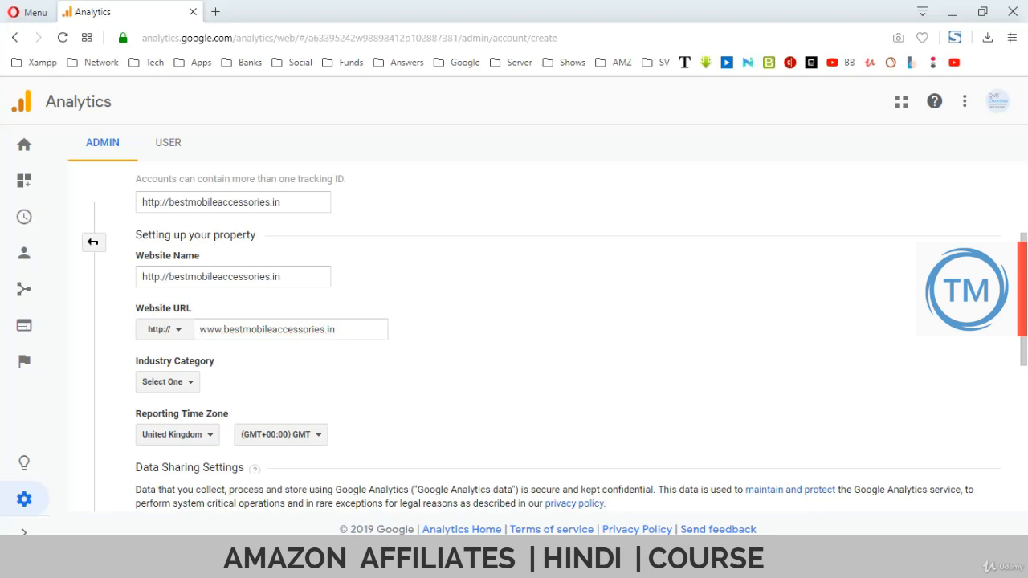
Set the property's industry category to Shopping
left_click(167, 383)
type("sho")
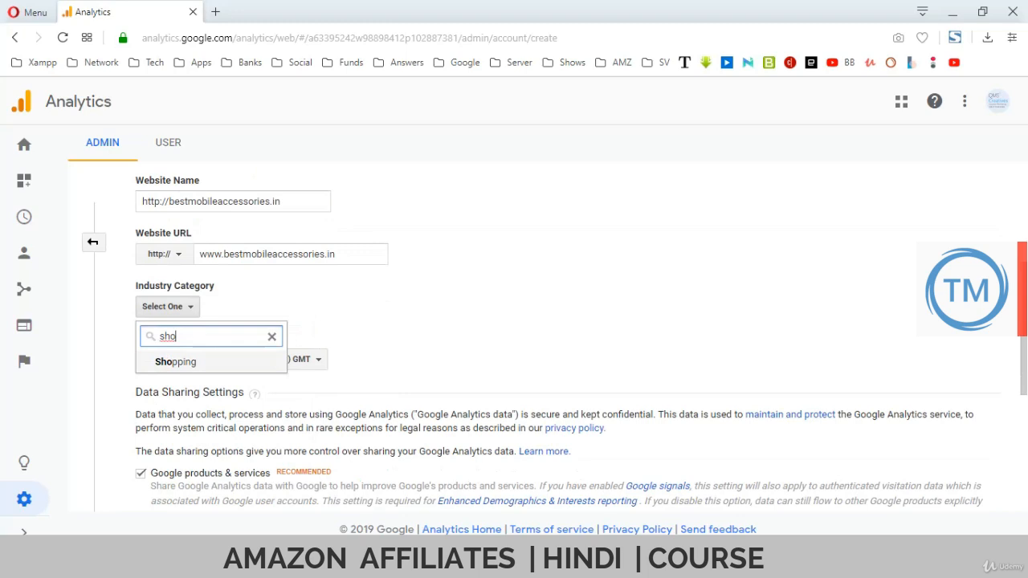
key("Return")
Set the reporting time zone's country to India
key("Tab")
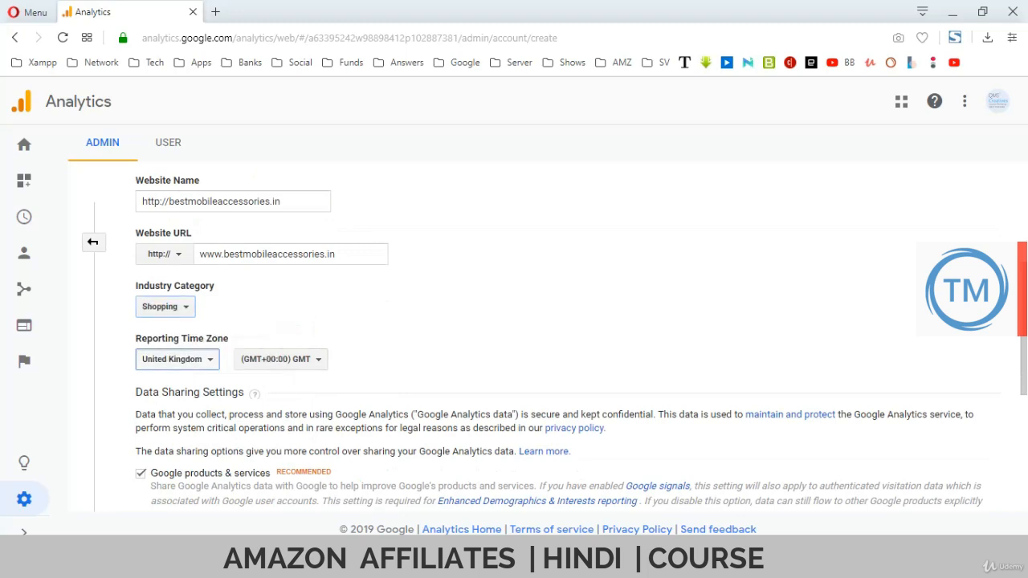
key("Return")
type("india")
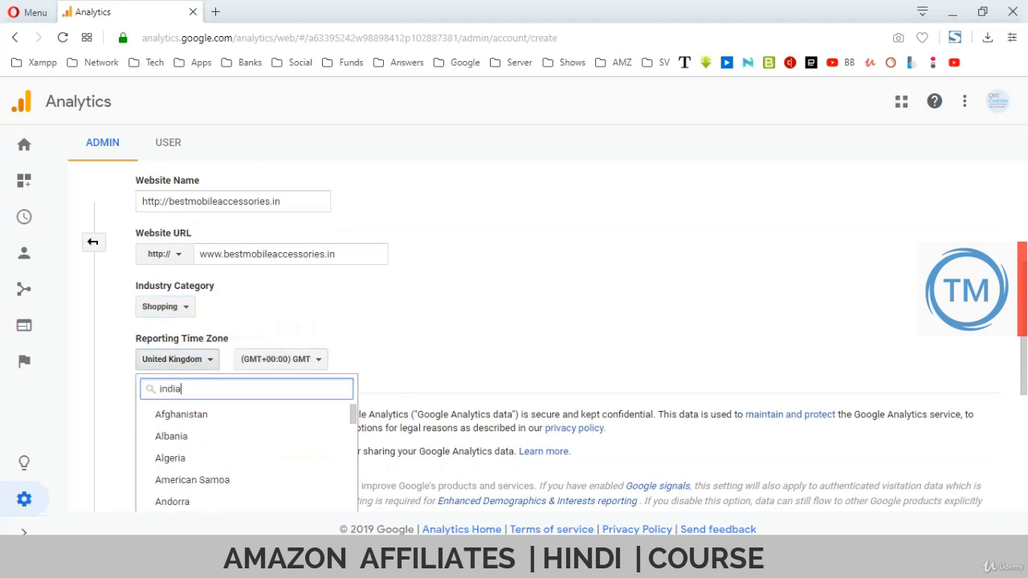
key("Down")
key("Return")
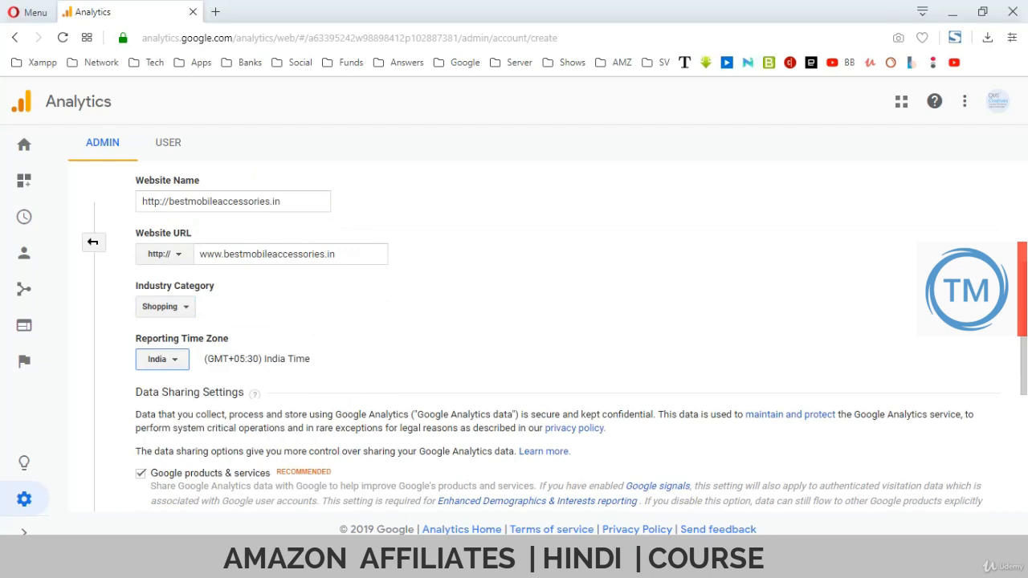
Review the data sharing settings and submit the new account form to get a tracking ID
scroll(514, 337, "down", 3)
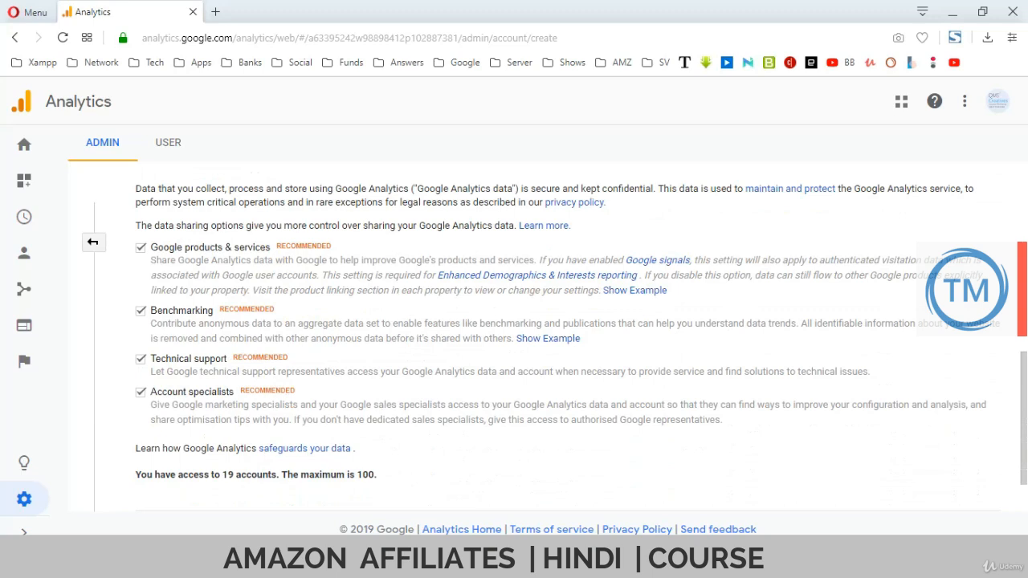
scroll(514, 338, "down", 1)
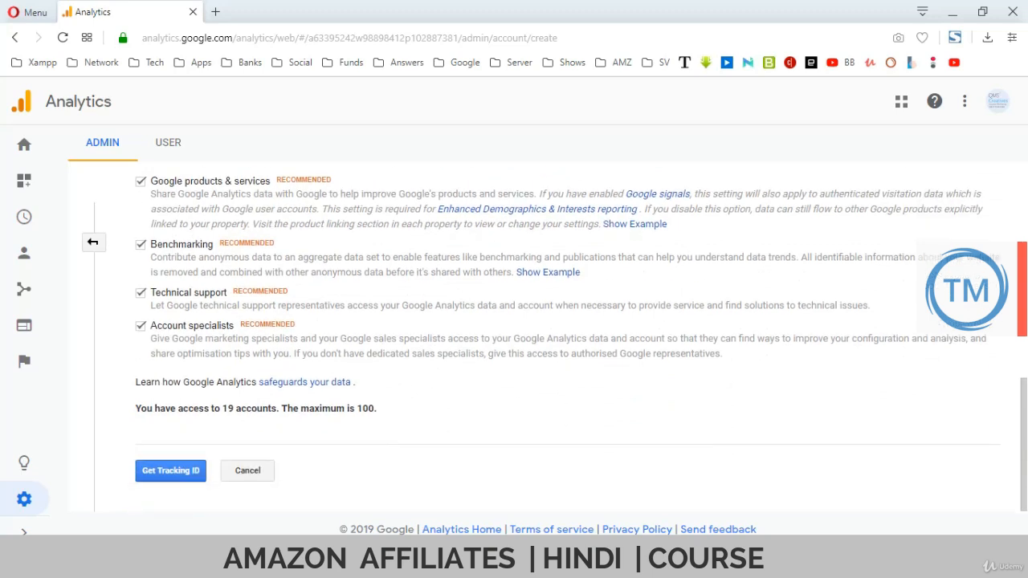
left_click(170, 471)
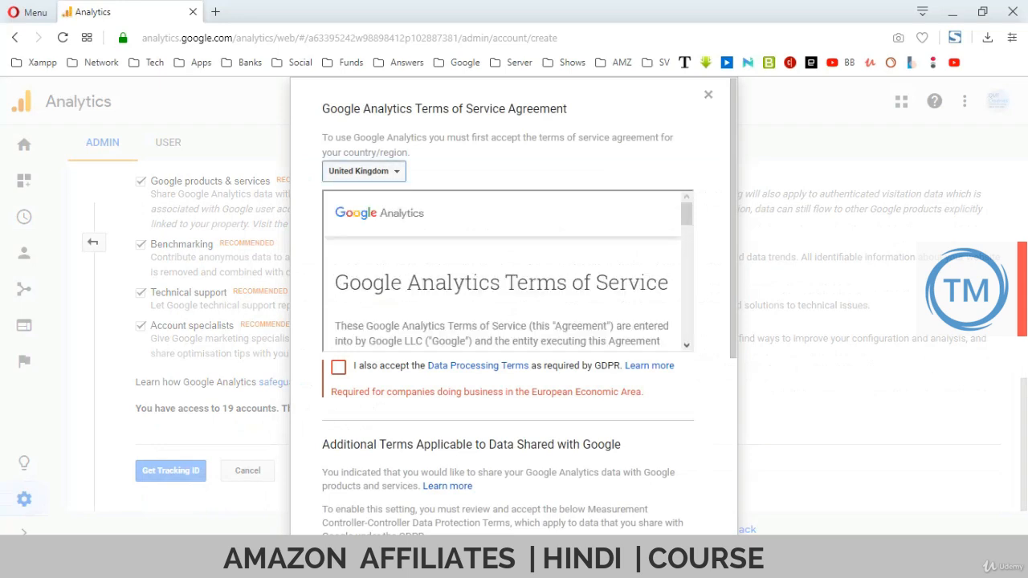
Set the country of the Google Analytics Terms of Service Agreement to India
left_click(363, 171)
type("india")
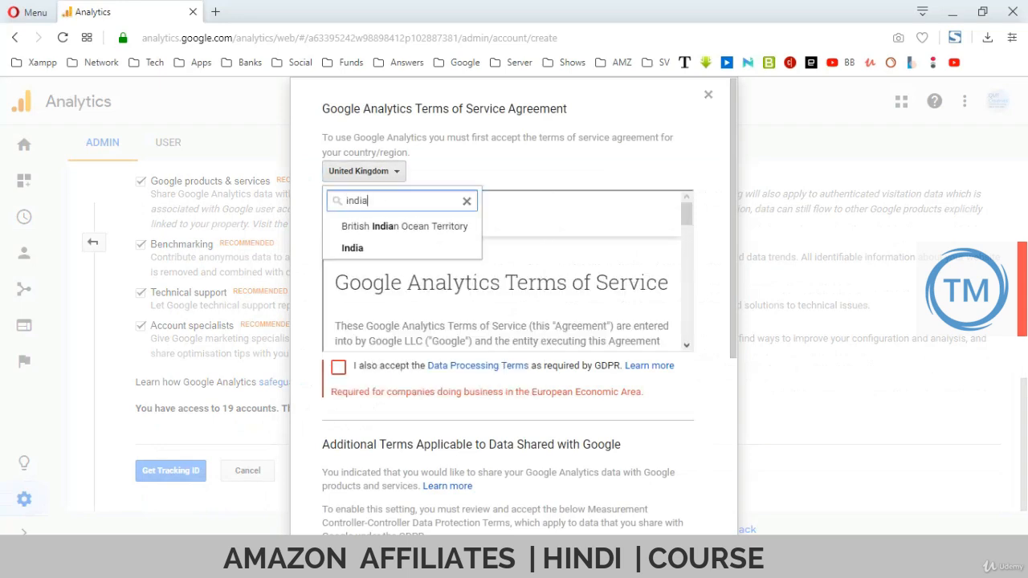
key("Down")
key("Down")
key("Return")
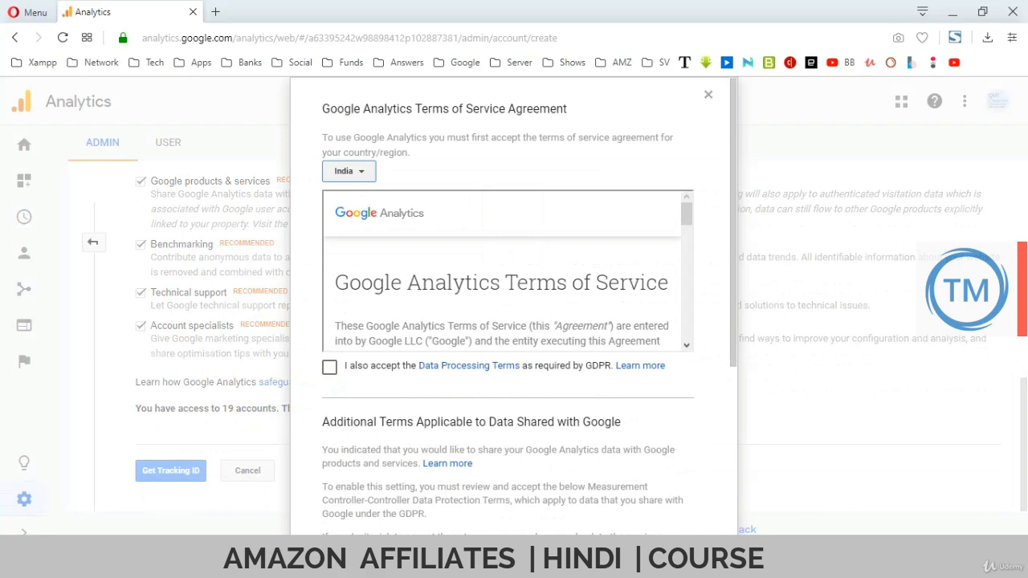
Accept the GDPR Data Processing Terms and the Measurement Controller-Controller Data Protection Terms, and submit the agreement
left_click(329, 367)
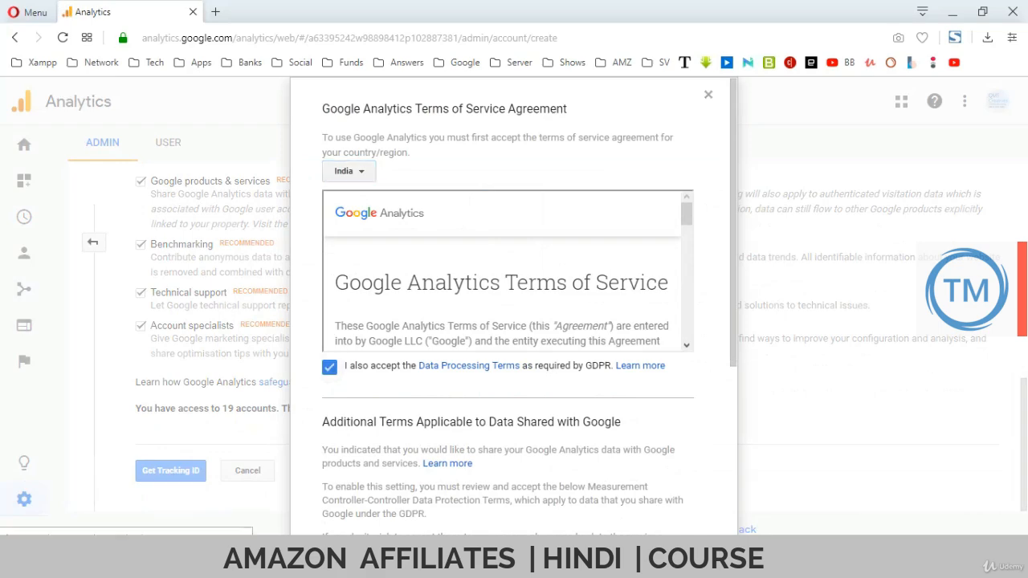
scroll(506, 273, "down", 15)
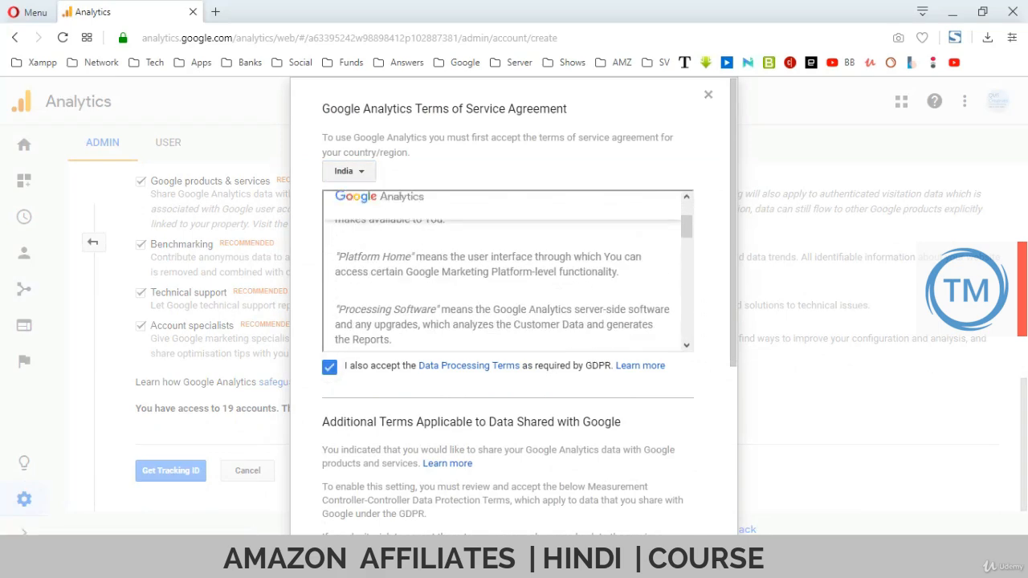
scroll(506, 273, "down", 10)
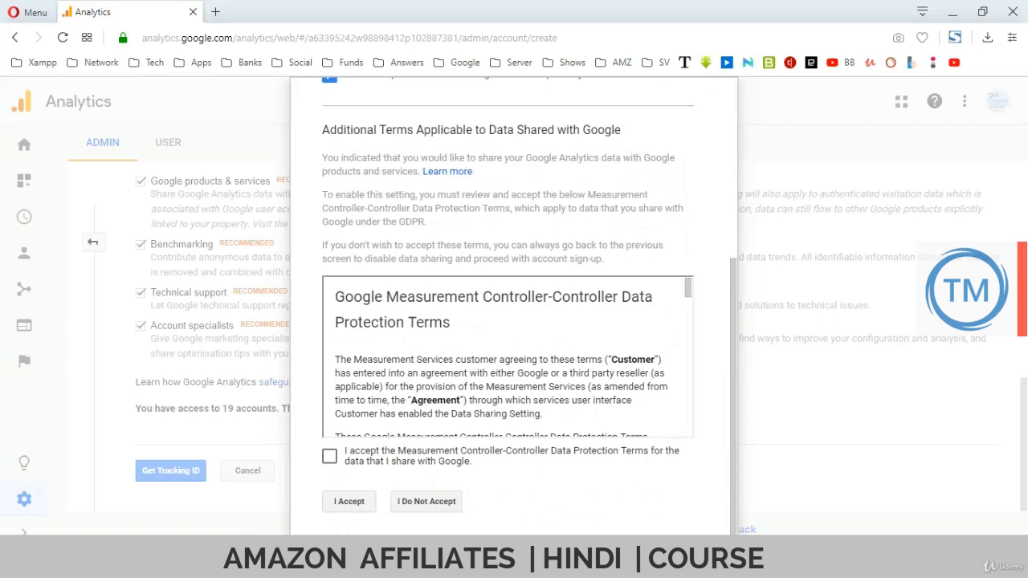
left_click(329, 456)
left_click(349, 501)
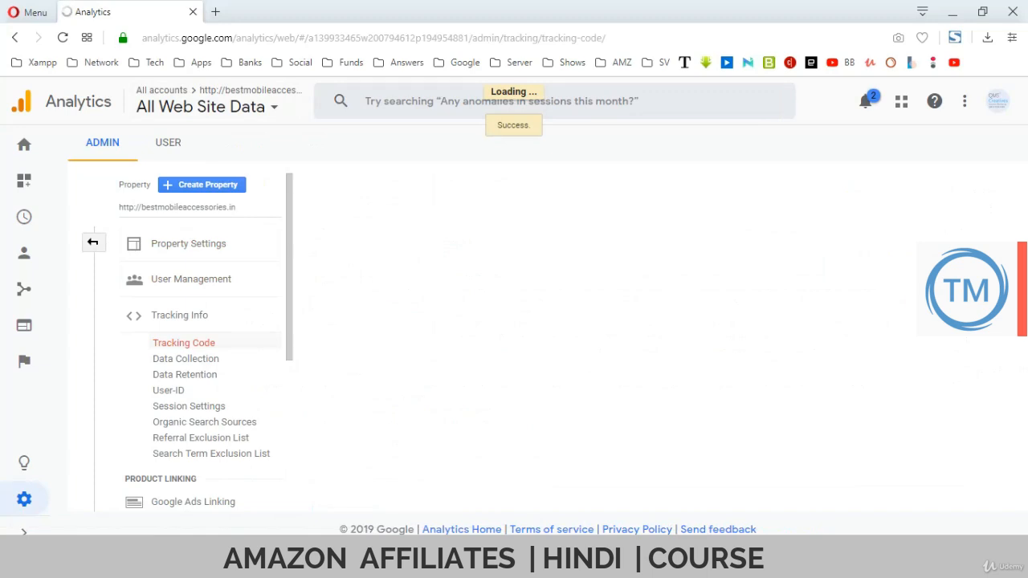
Return to the WordPress plugins page, open the Google Analytics Dashboard for WP settings and start authorizing the plugin
mouse_move(462, 562)
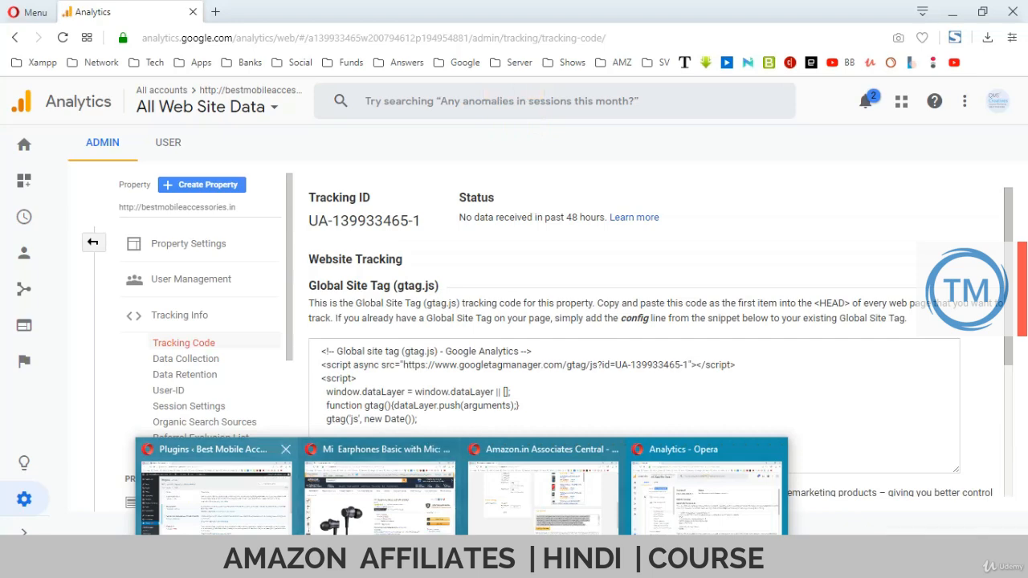
left_click(213, 490)
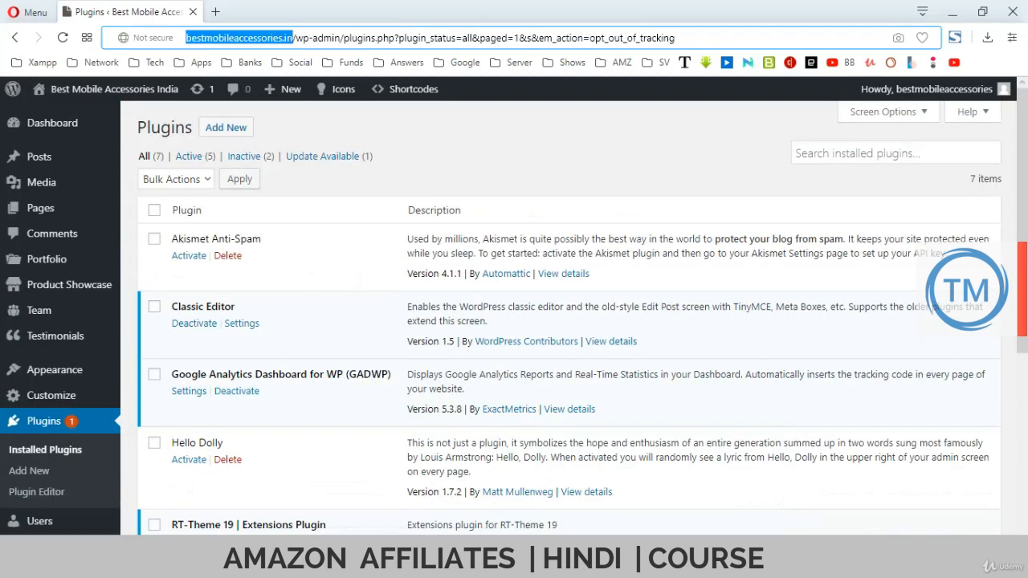
left_click_drag(171, 375, 383, 374)
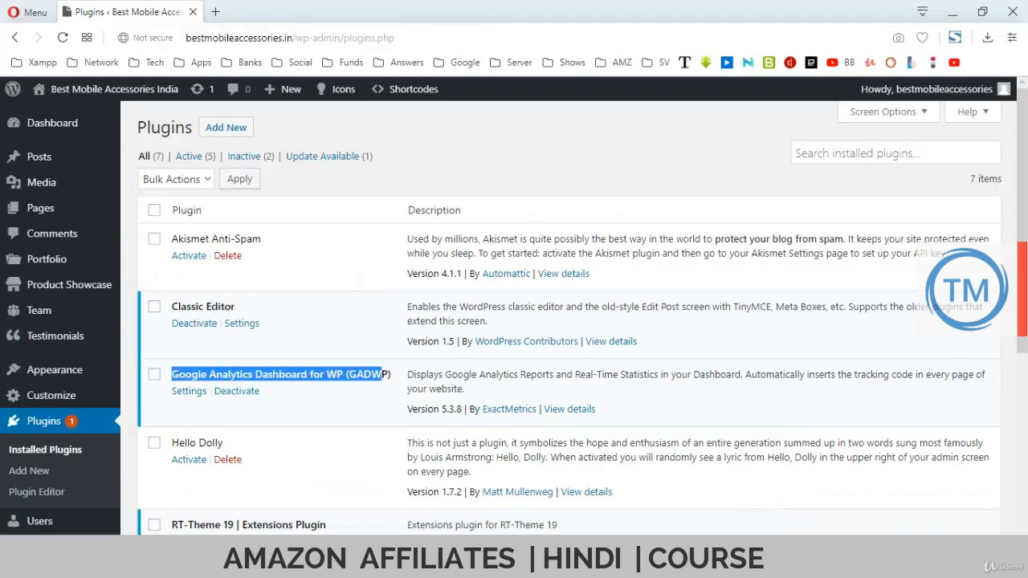
left_click(386, 374)
left_click(189, 391)
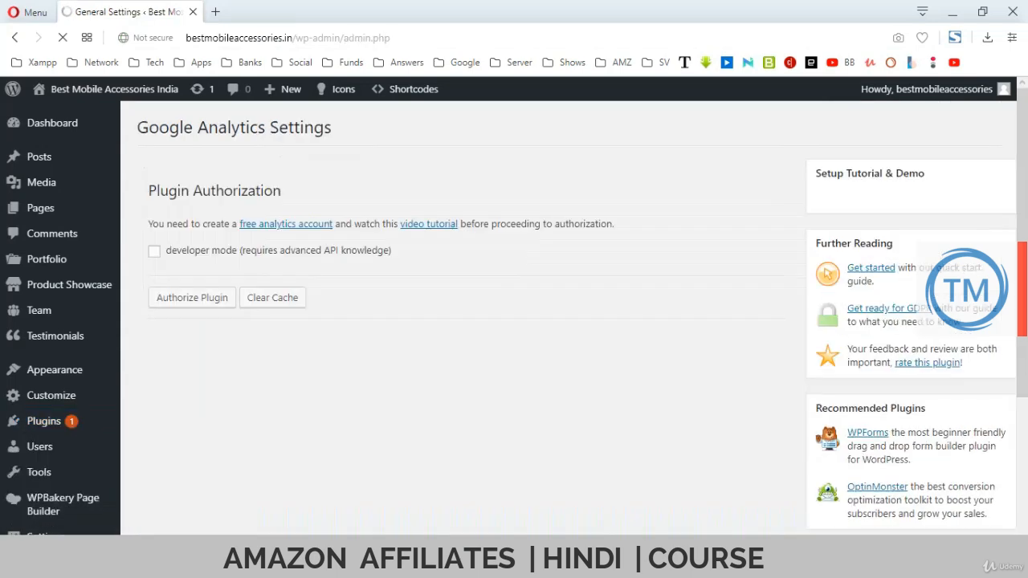
left_click(192, 298)
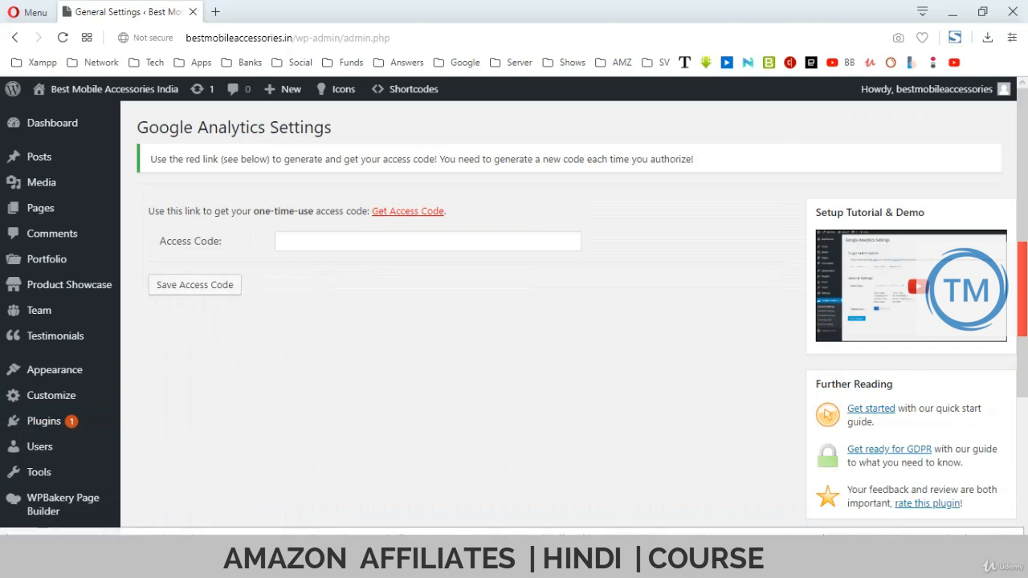
Request a one-time access code with the QMS Creatives Google account and allow the plugin to view its Analytics data
left_click(407, 211)
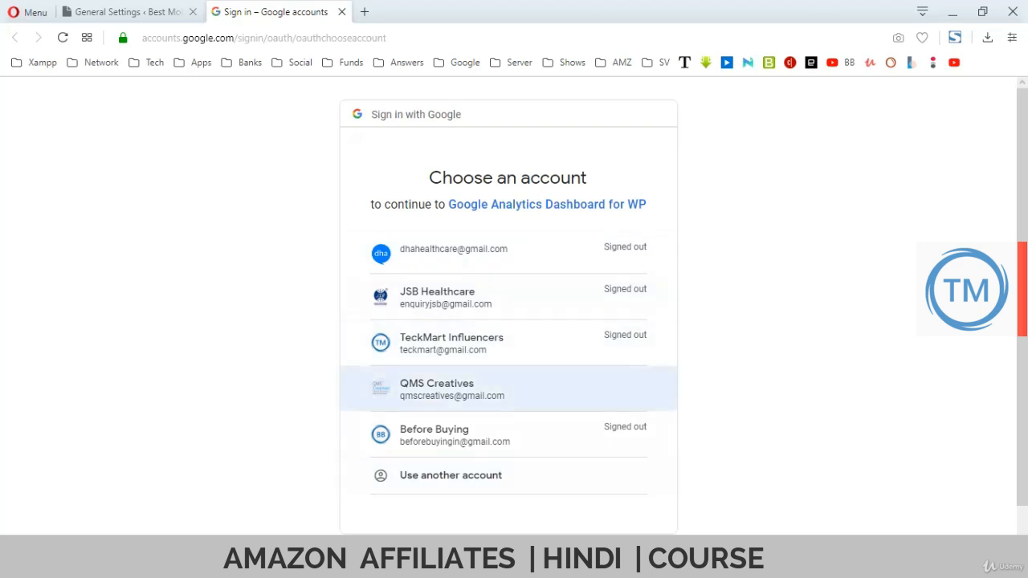
left_click(449, 388)
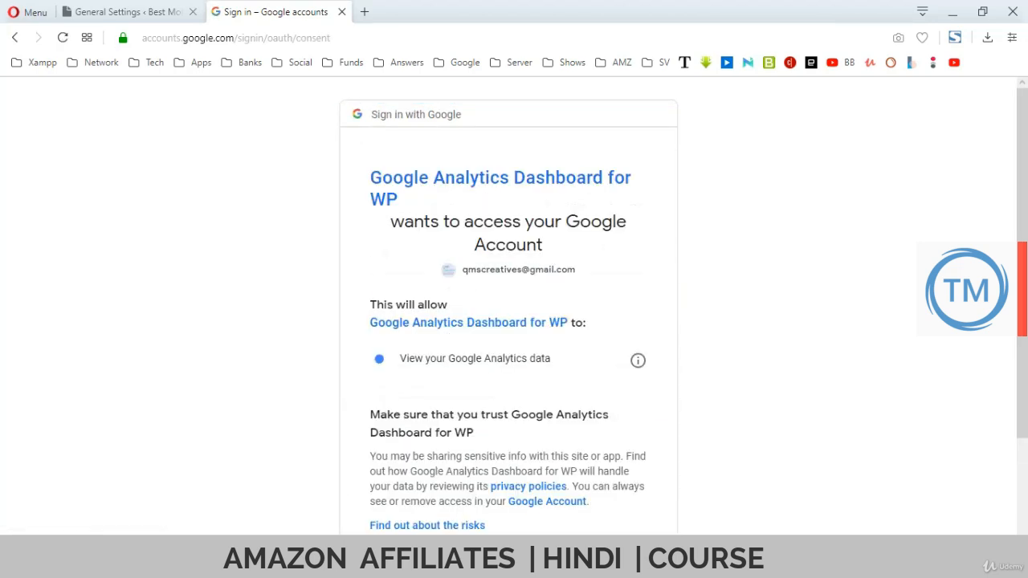
scroll(508, 305, "down", 2)
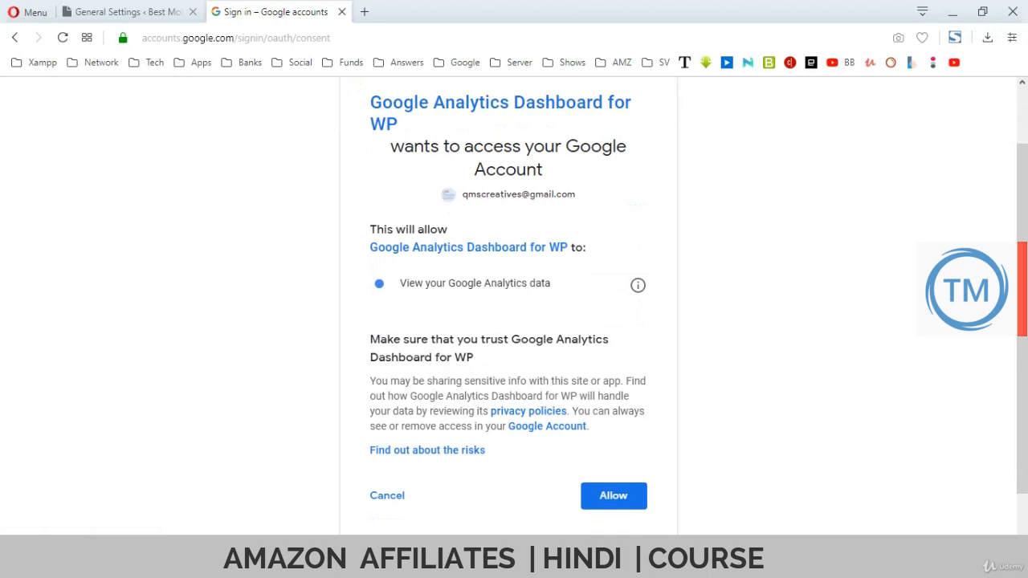
scroll(508, 305, "down", 1)
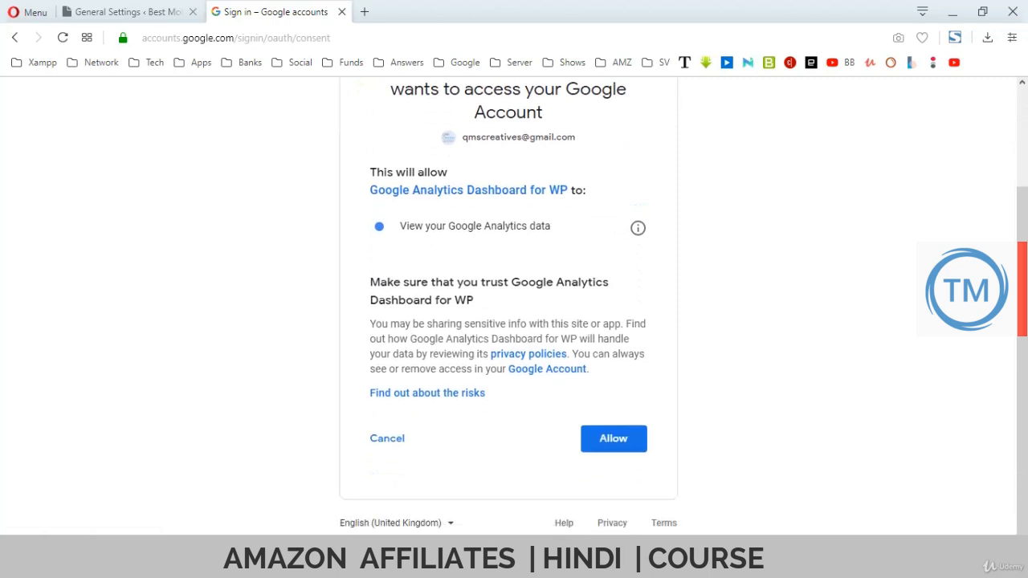
left_click(613, 436)
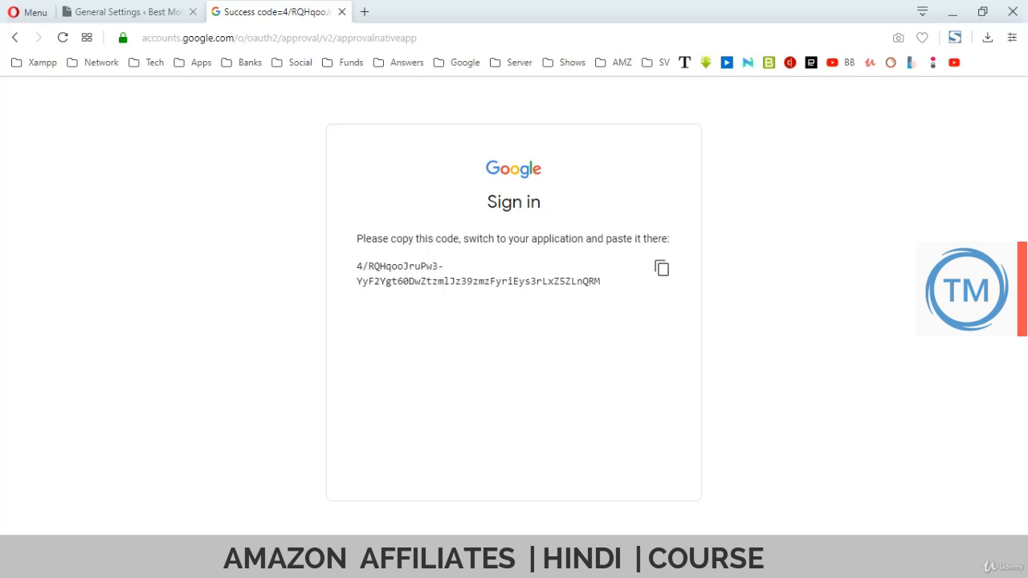
Copy the generated access code into the plugin's Access Code field on the Google Analytics Settings page and save it
left_click(662, 268)
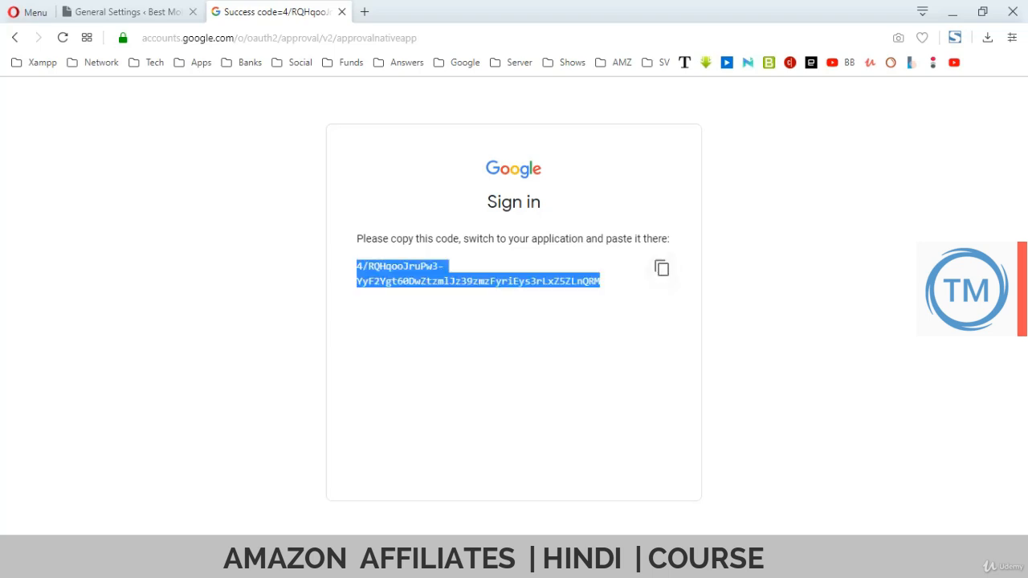
right_click(415, 282)
left_click(449, 334)
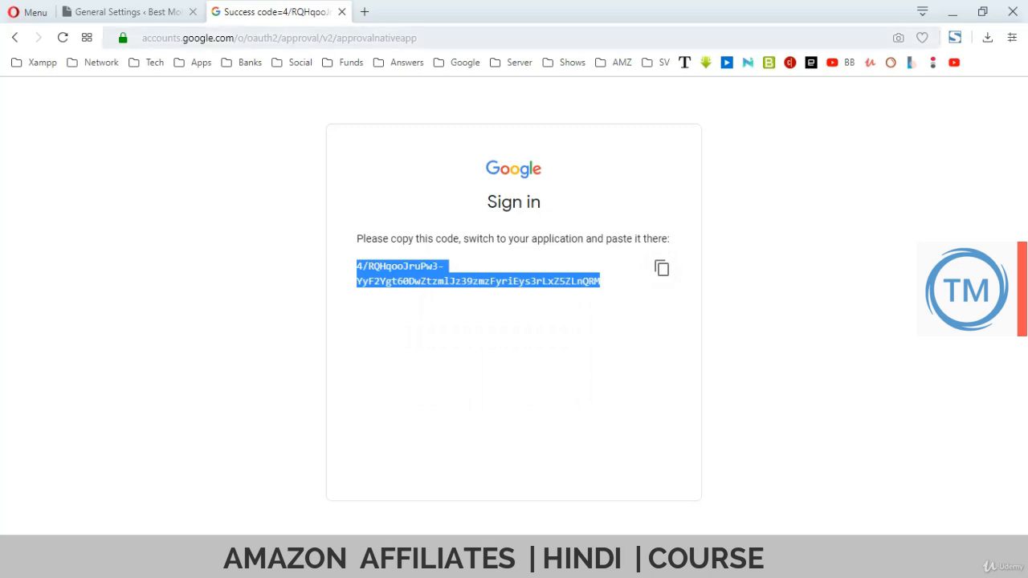
key("alt+Tab")
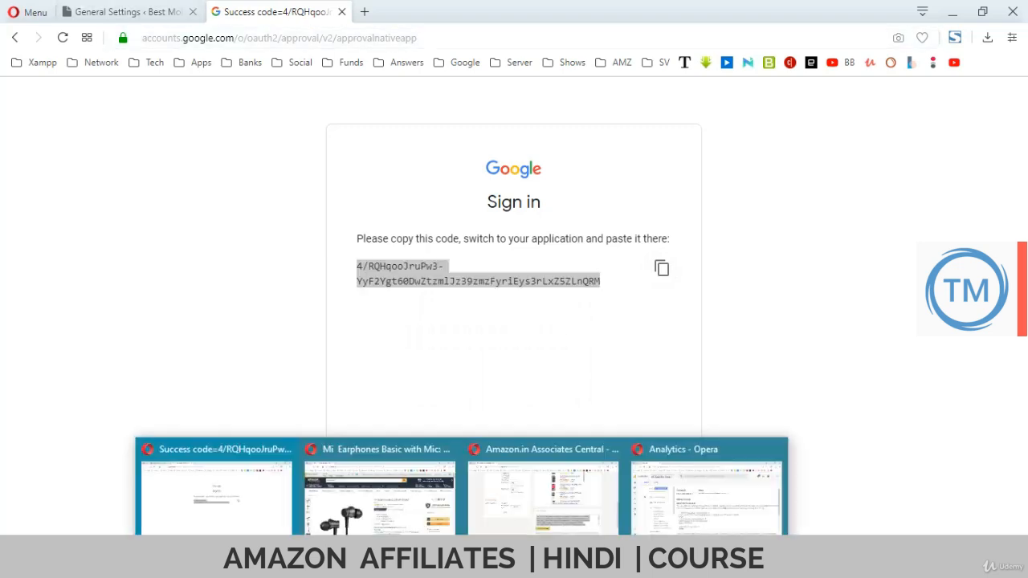
left_click(133, 12)
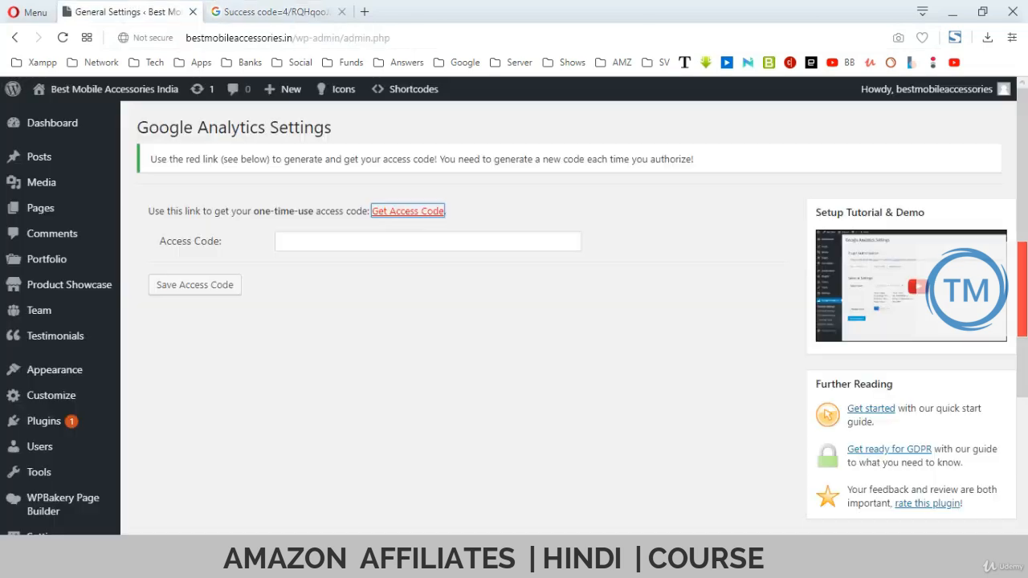
left_click(428, 240)
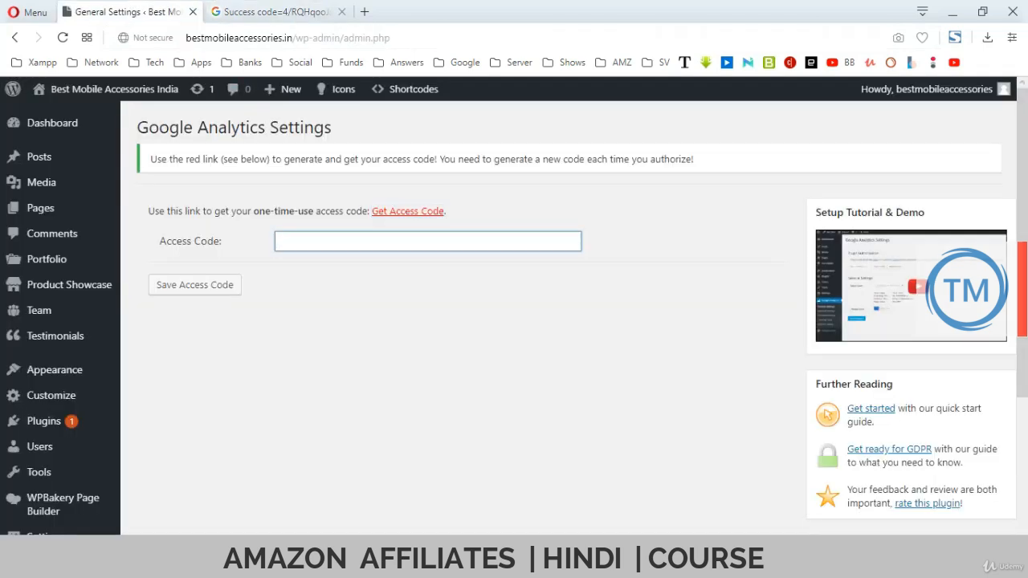
key("ctrl+v")
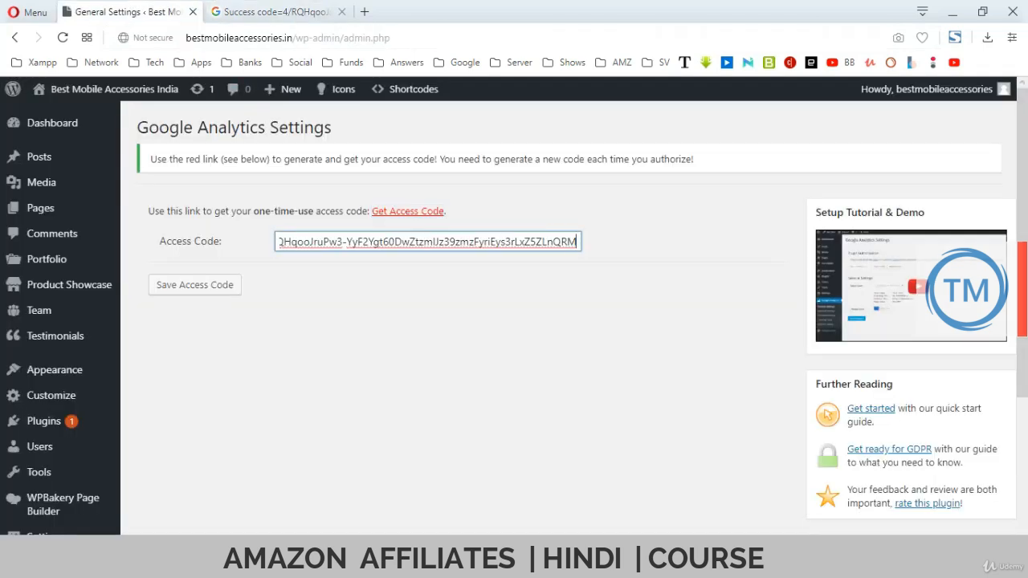
key("Tab")
key("Return")
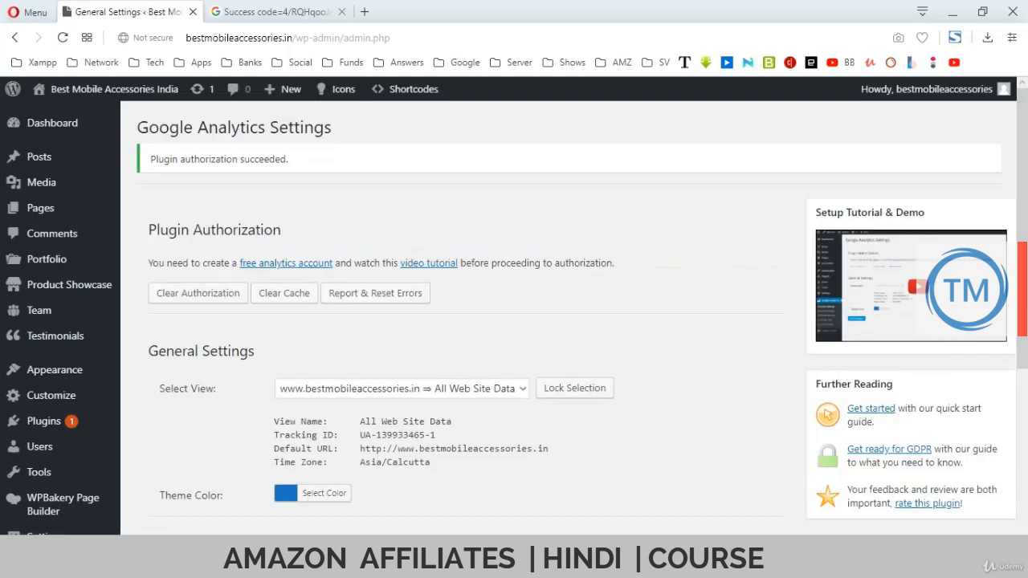
scroll(514, 317, "down", 2)
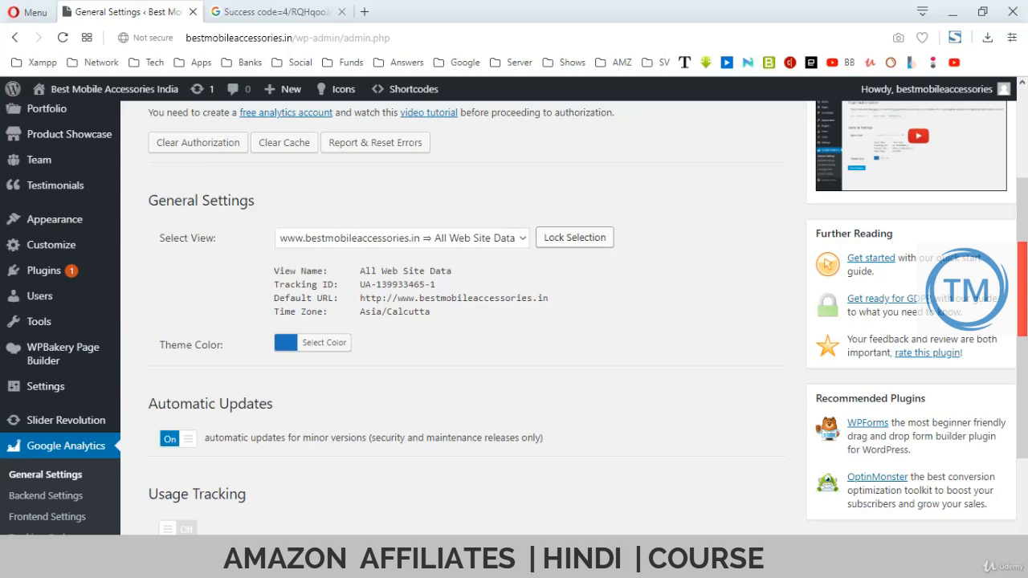
left_click(574, 237)
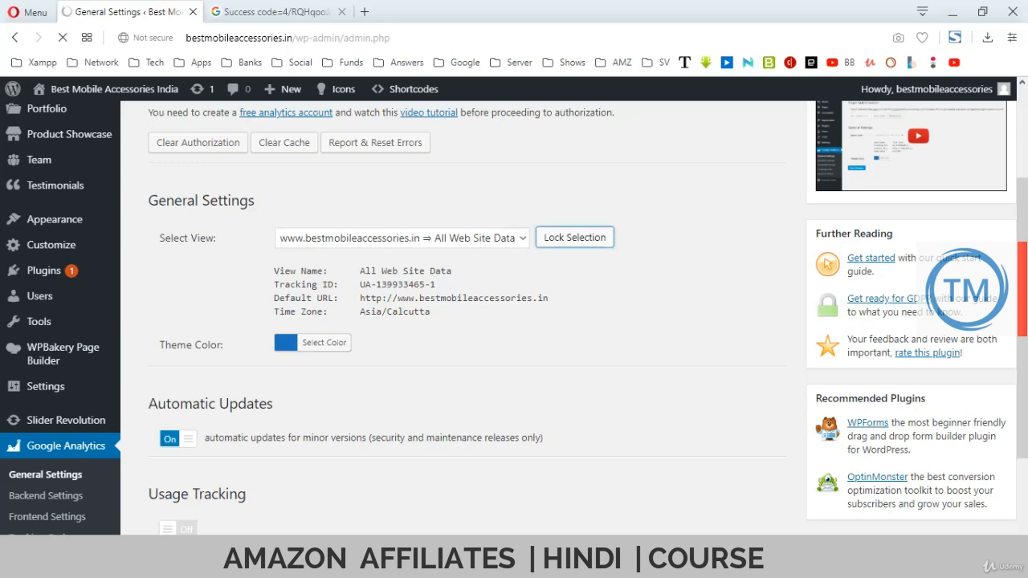
scroll(514, 318, "down", 2)
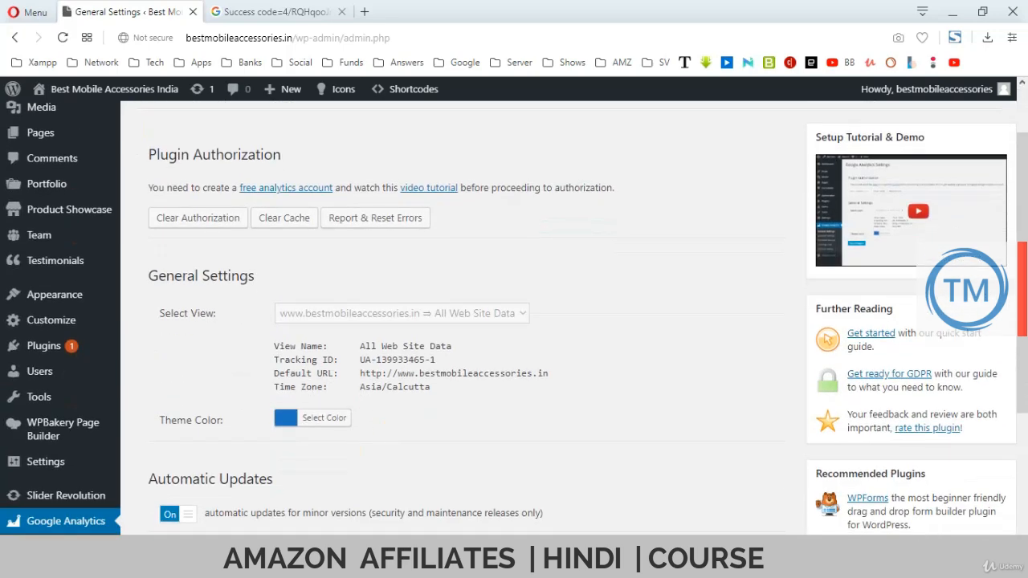
scroll(514, 317, "up", 2)
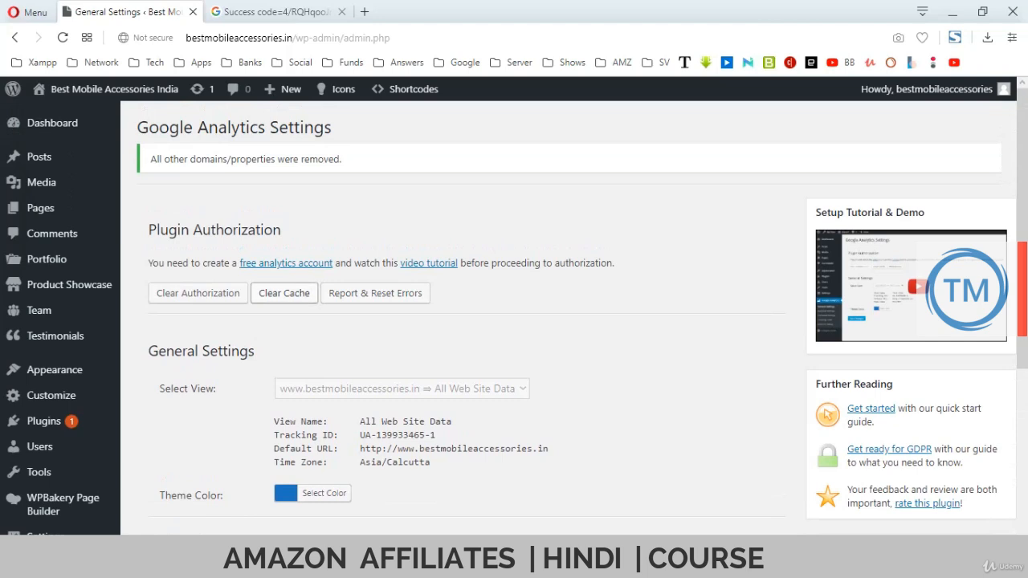
left_click(283, 293)
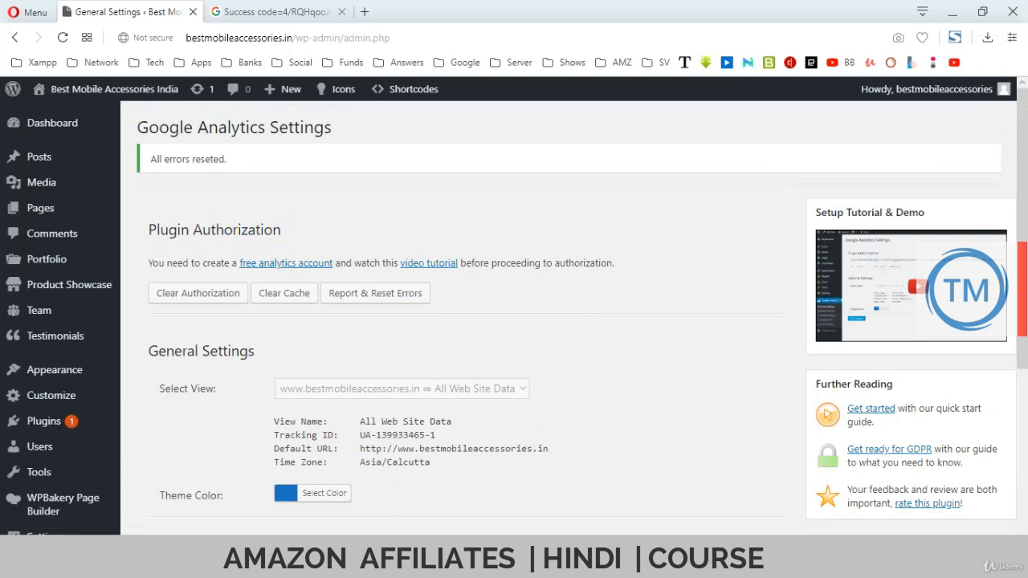
Open the WordPress dashboard home and move the Google Analytics Dashboard widget above At a Glance
left_click(52, 123)
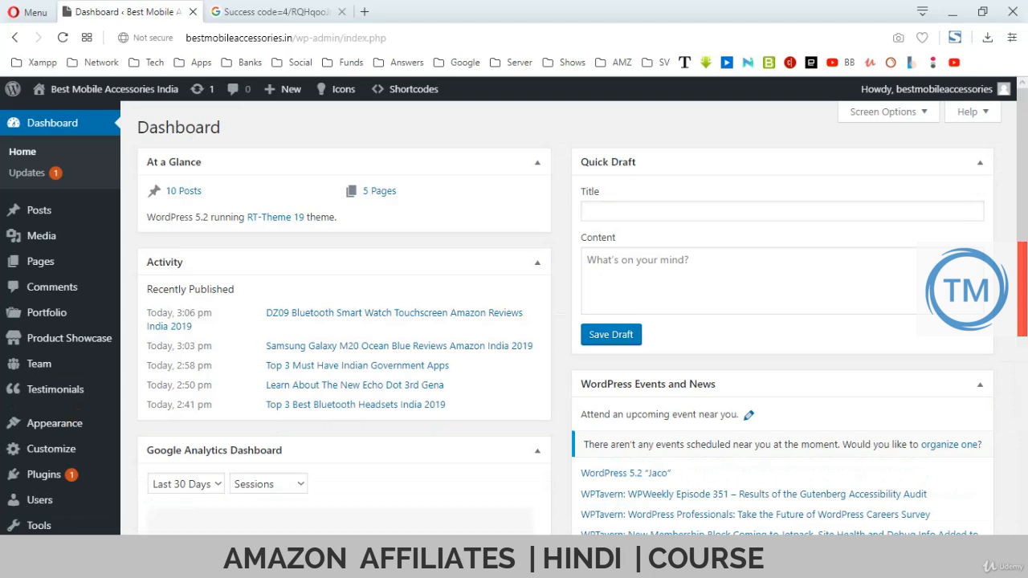
scroll(40, 288, "down", 1)
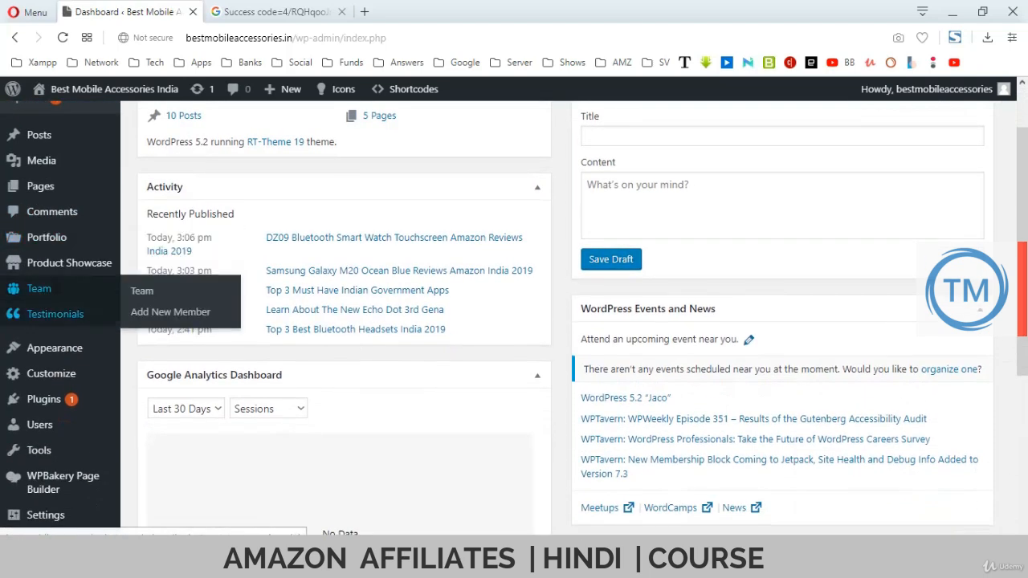
scroll(40, 385, "down", 2)
scroll(40, 449, "up", 3)
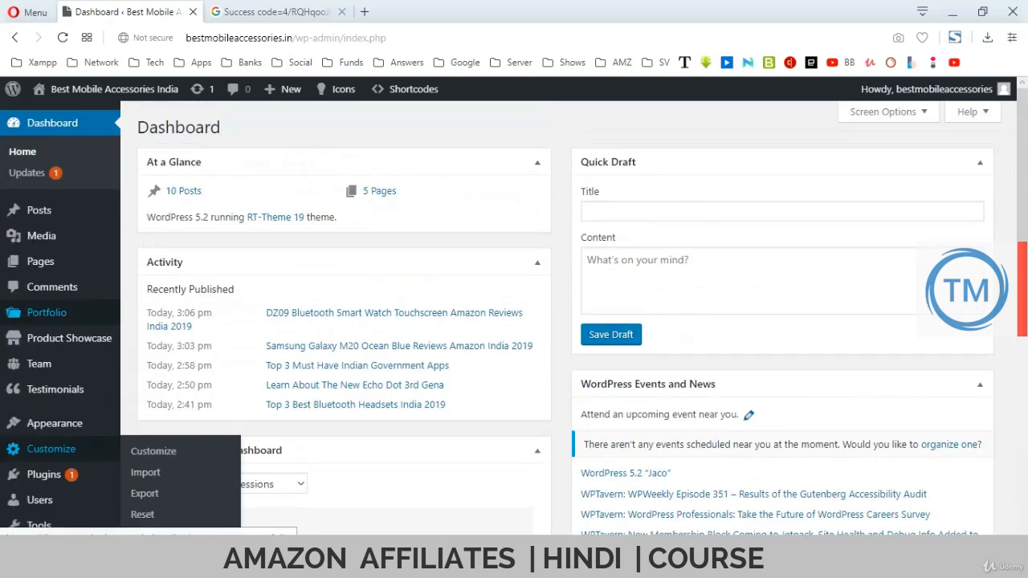
scroll(41, 449, "down", 1)
scroll(40, 449, "down", 2)
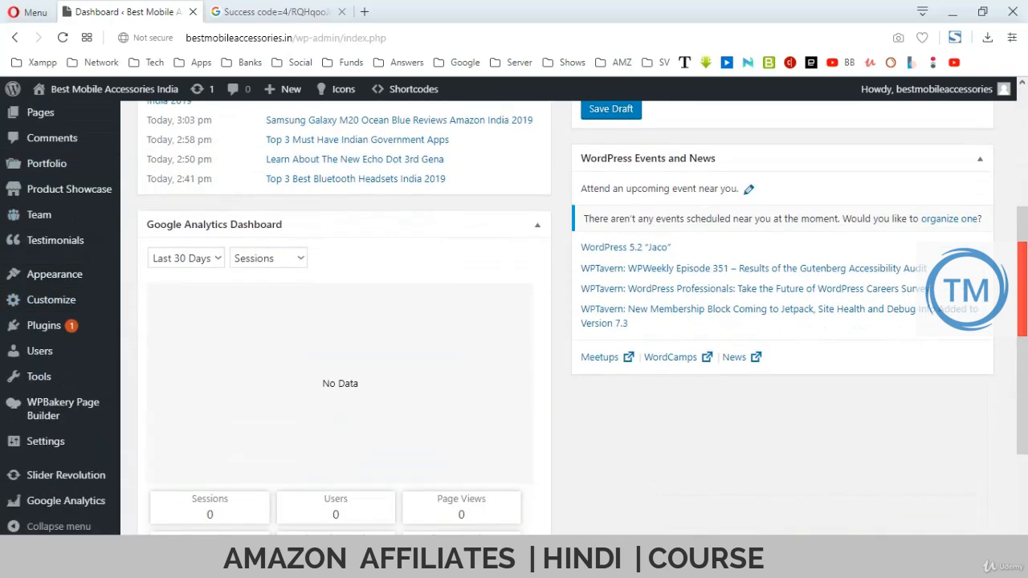
left_click_drag(341, 225, 348, 118)
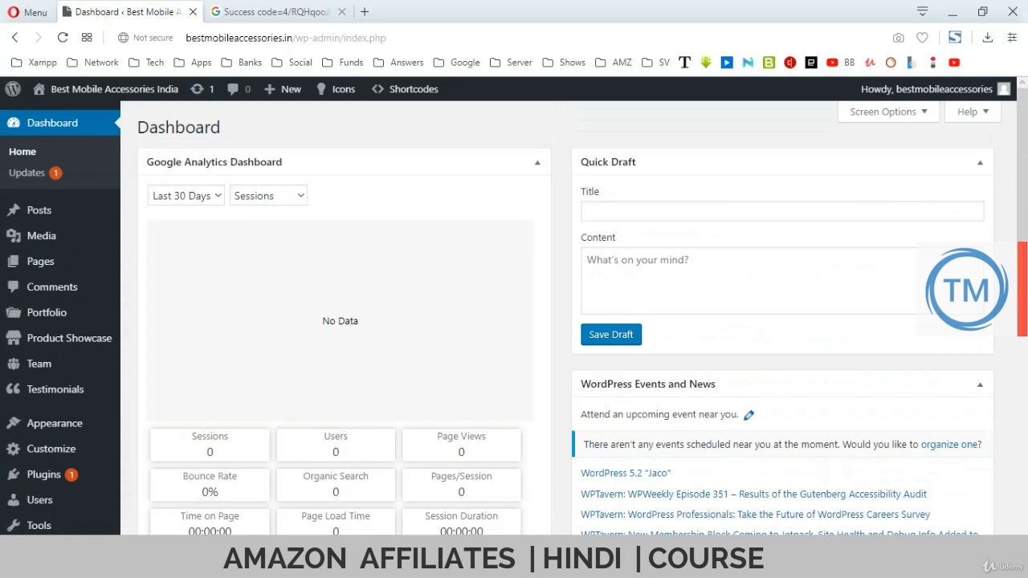
left_click_drag(322, 321, 358, 322)
left_click(363, 325)
Close the access code page and open the WordPress admin dashboard of jsbhealthcare.com at jsbhealthcare.com/wp-admin
left_click(342, 12)
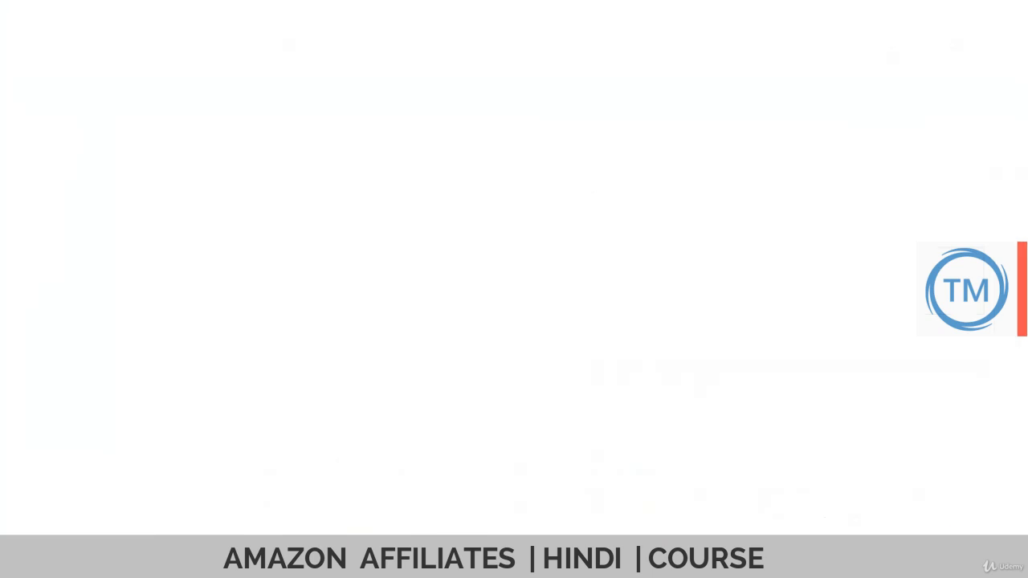
type("jsb")
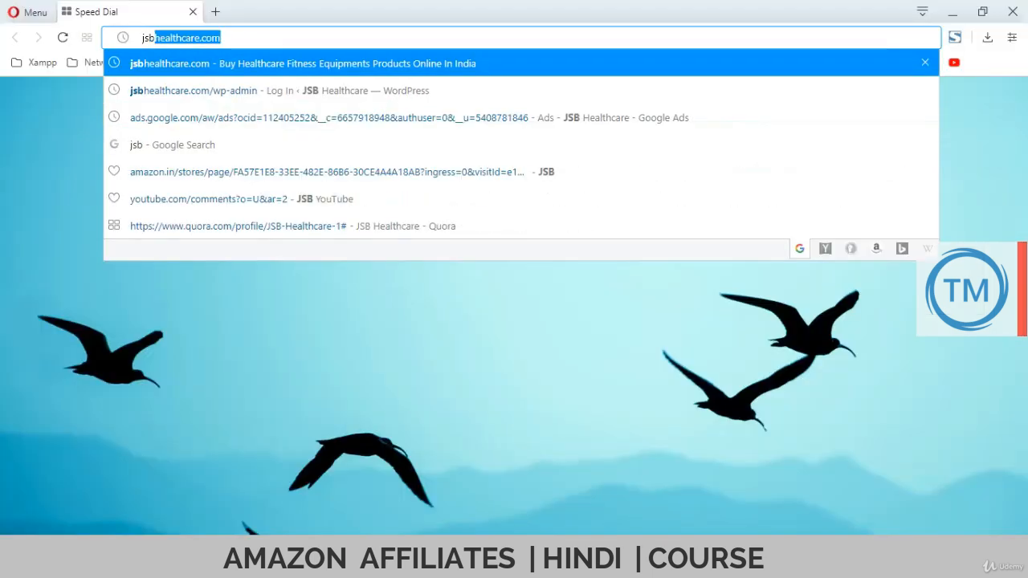
key("Return")
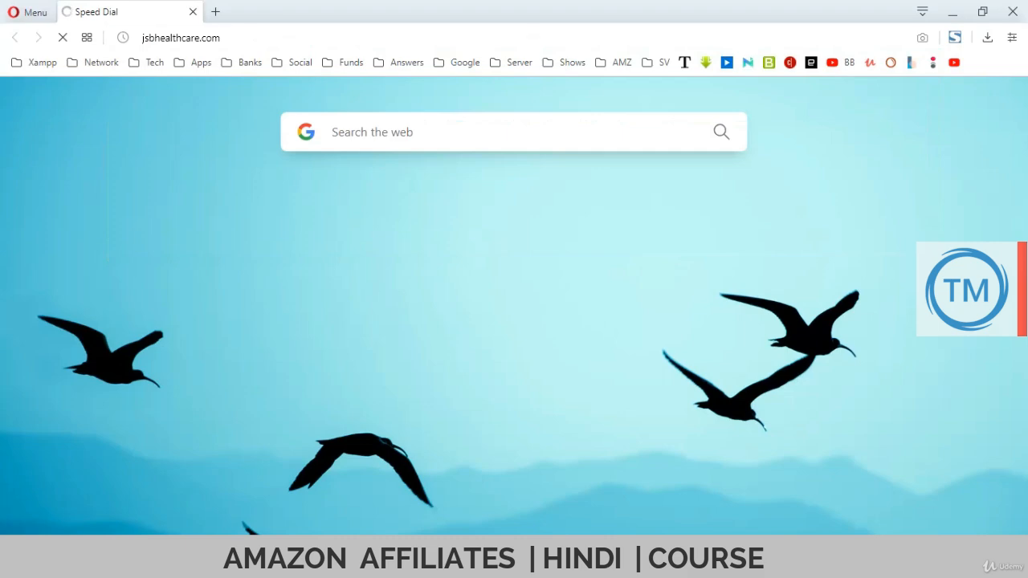
left_click(220, 37)
left_click(221, 38)
type("/wp-admin")
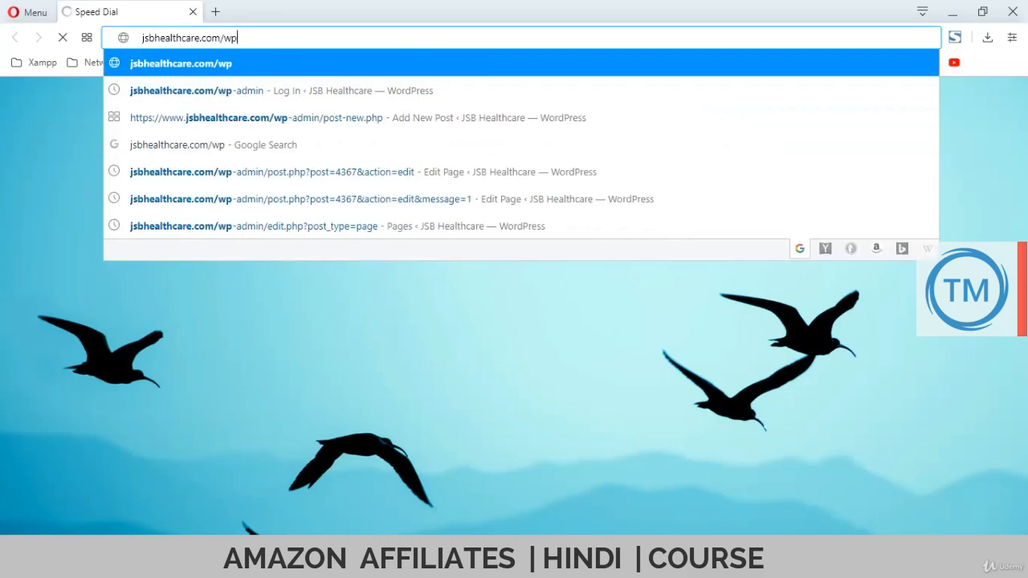
key("Return")
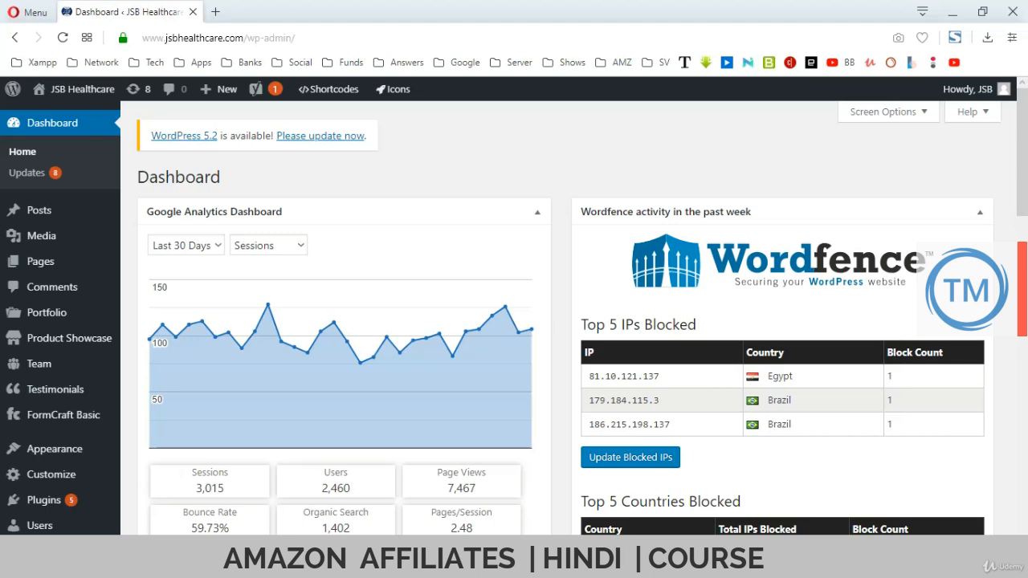
Check the bounce rate in the Google Analytics Dashboard widget and view its Pages report for the last 30 days
left_click(300, 246)
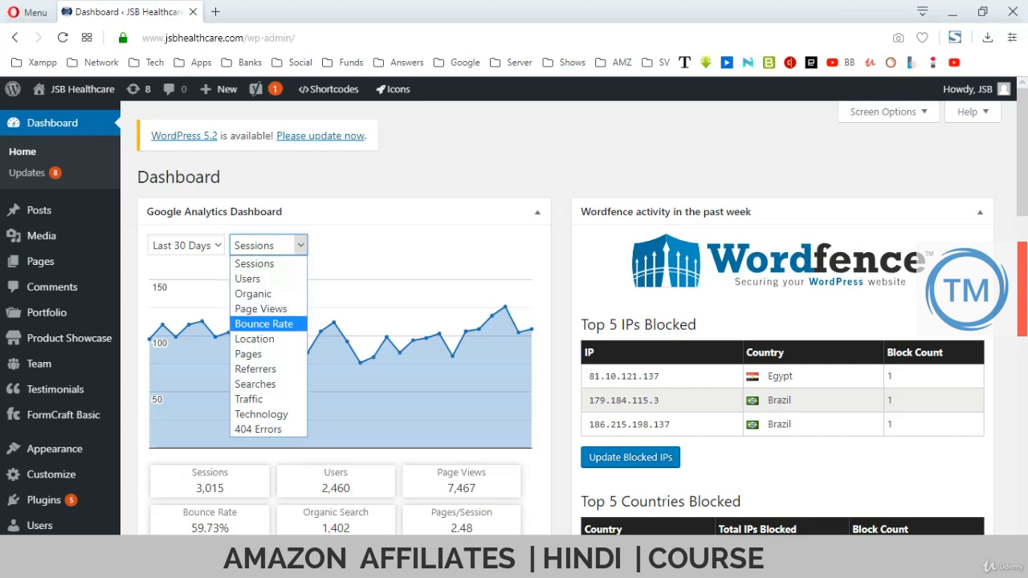
left_click_drag(230, 527, 191, 528)
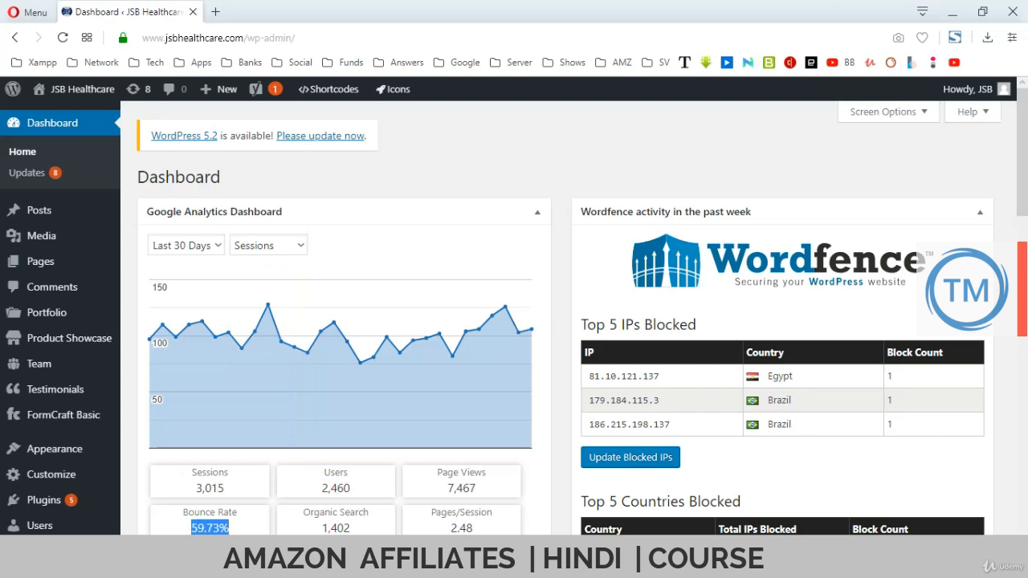
left_click(299, 245)
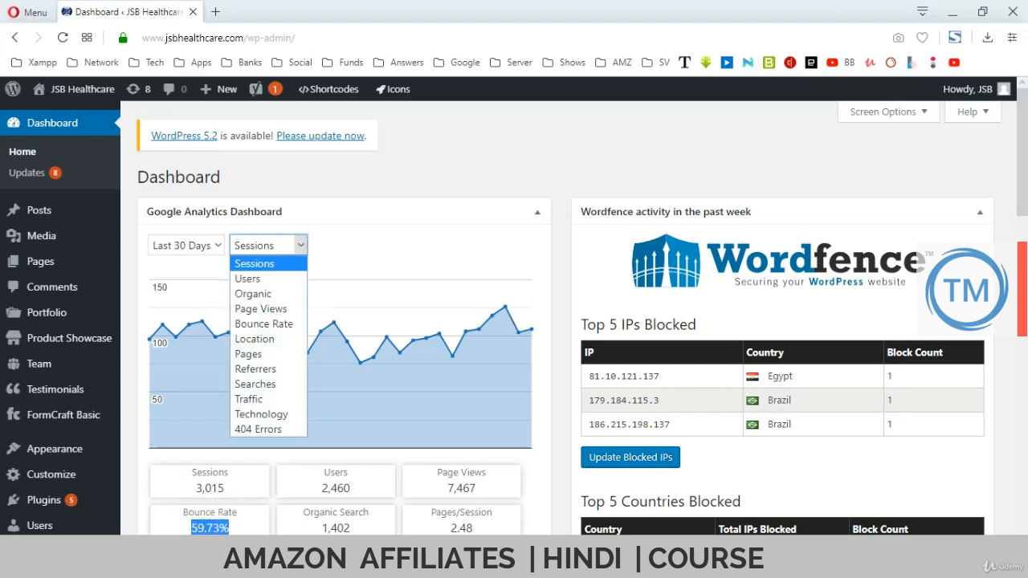
left_click(249, 354)
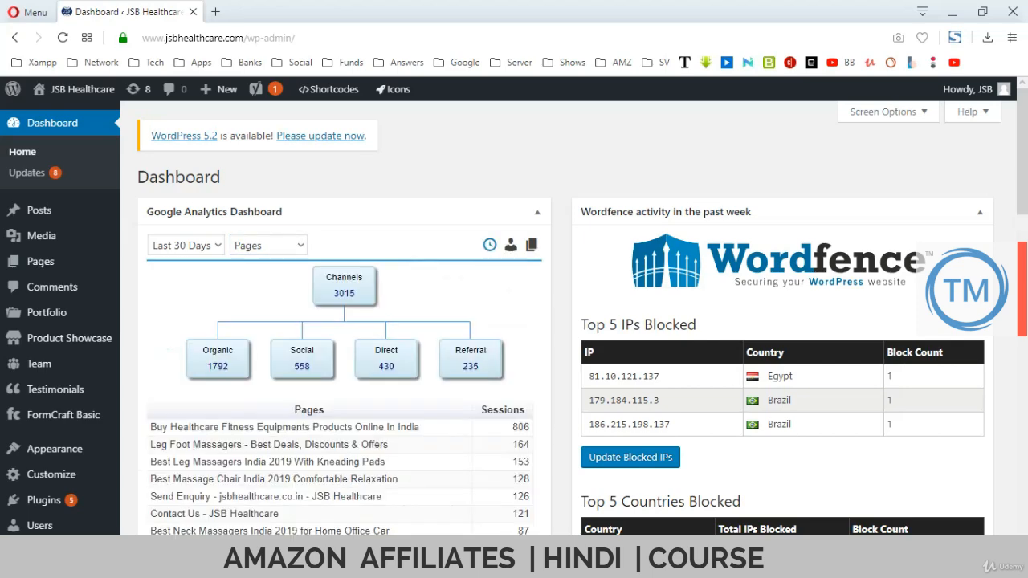
scroll(562, 321, "down", 2)
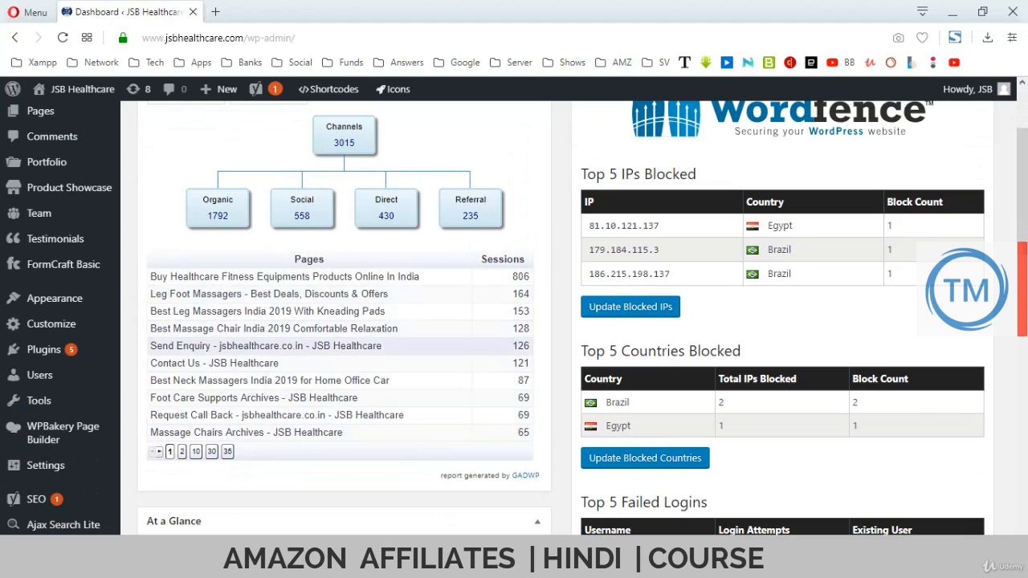
scroll(321, 345, "up", 2)
Switch the analytics widget to the Traffic report and examine its channels, traffic mediums, visitor type, search engine and social network charts
left_click(301, 245)
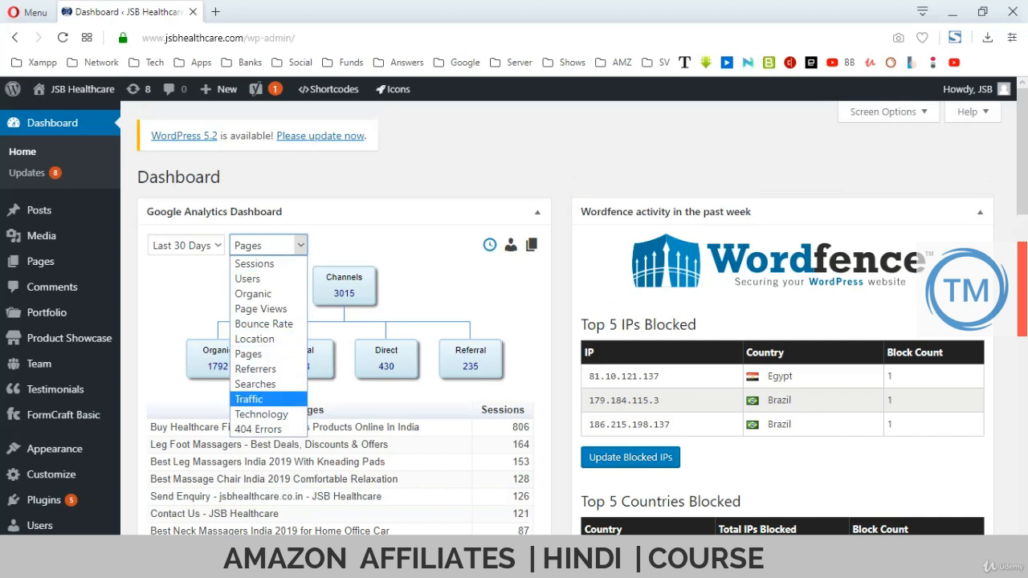
left_click(248, 399)
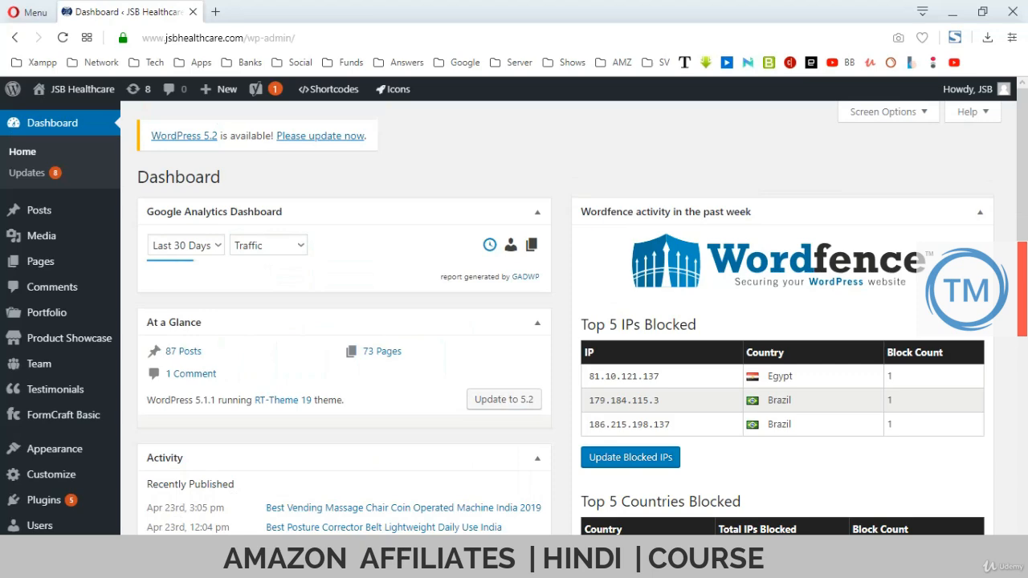
scroll(513, 321, "down", 1)
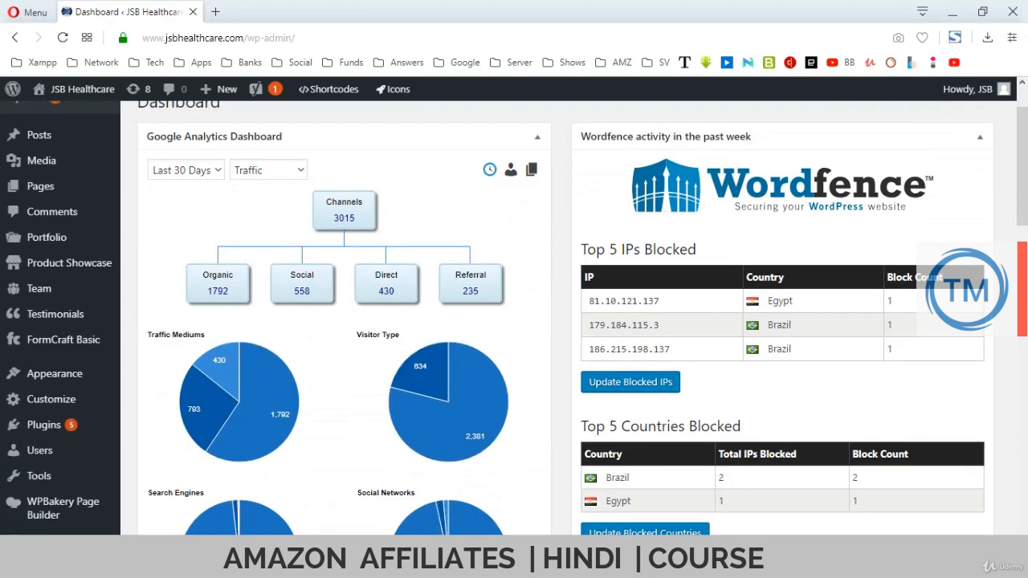
scroll(470, 345, "down", 1)
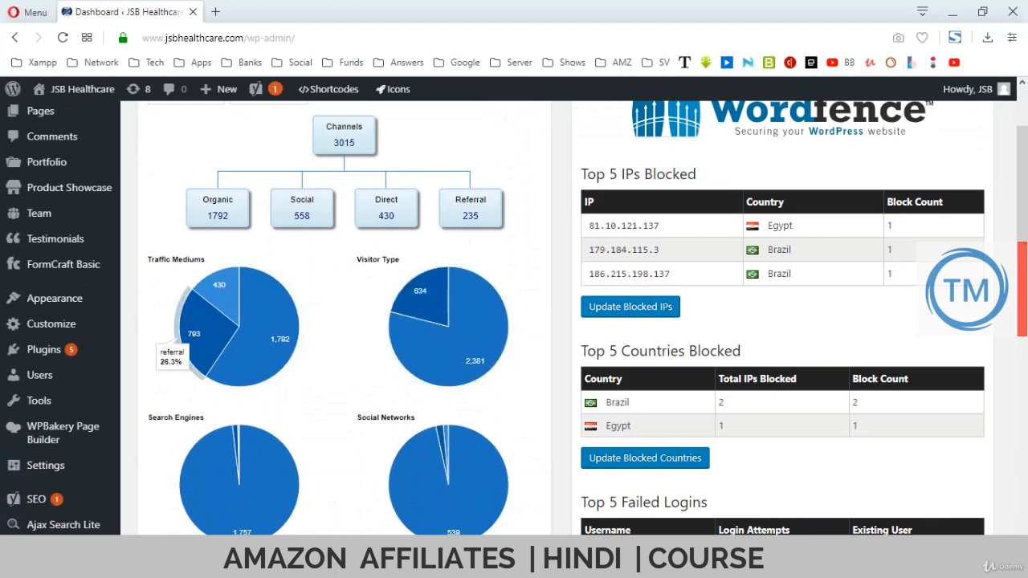
scroll(294, 353, "down", 2)
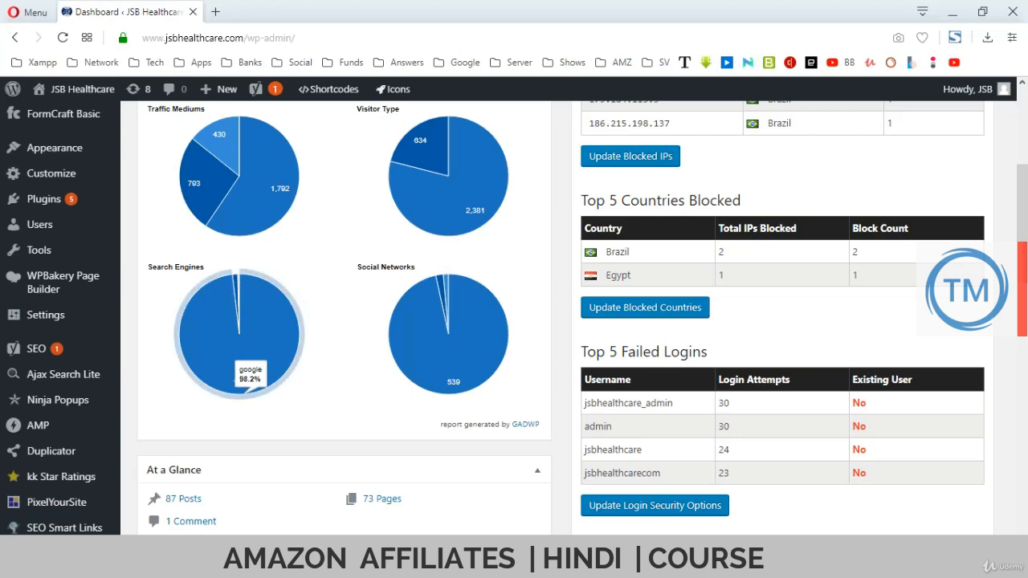
scroll(237, 281, "up", 2)
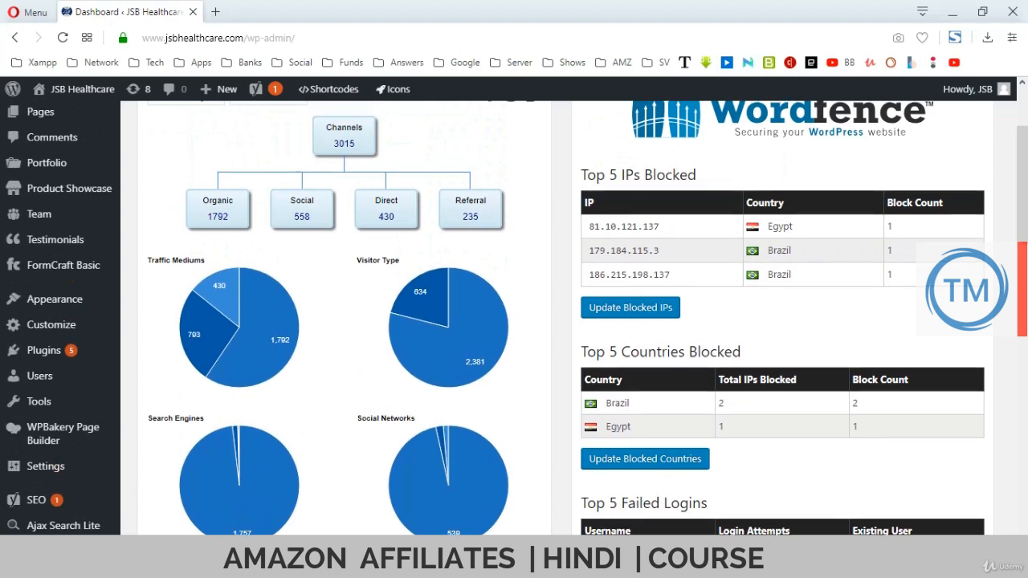
scroll(344, 321, "up", 2)
Switch the analytics widget to the Location report and examine the world map and the sessions by country
left_click(297, 245)
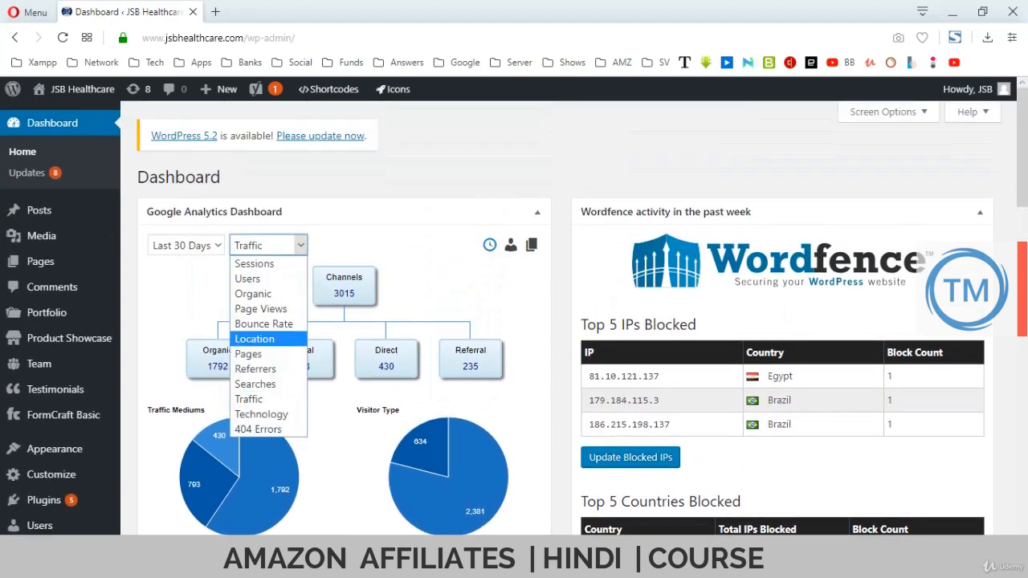
left_click(254, 339)
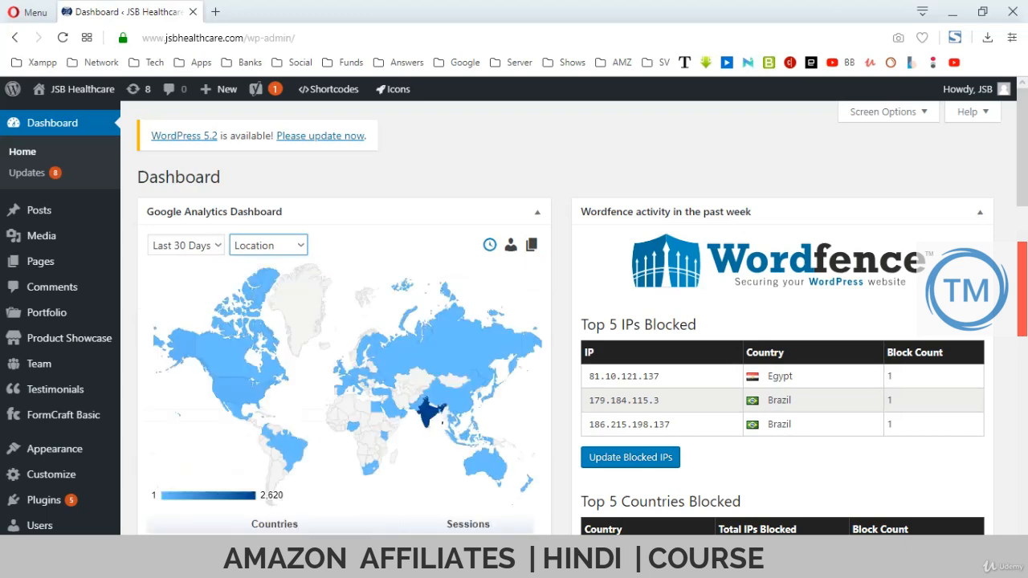
scroll(346, 201, "down", 1)
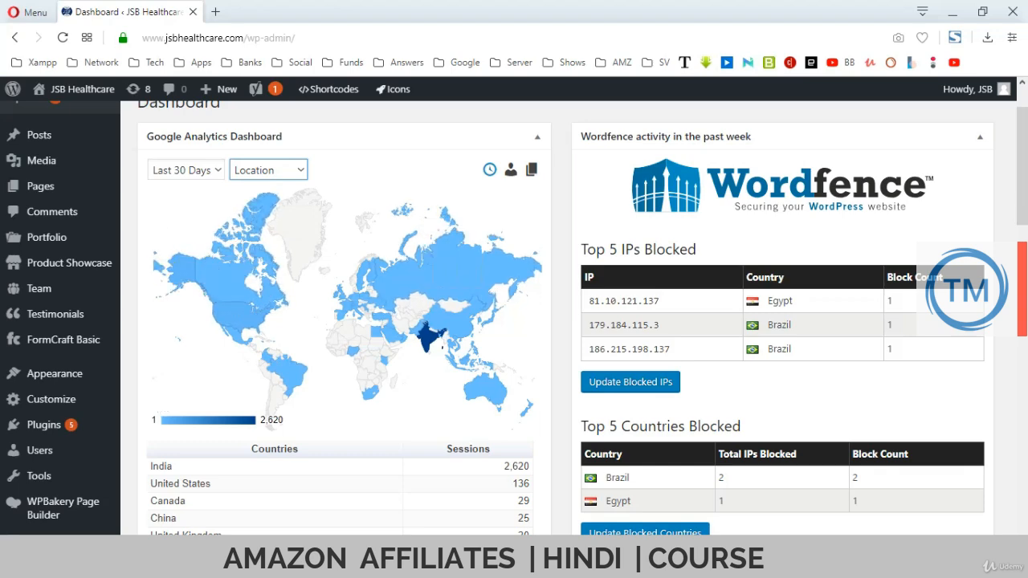
scroll(514, 321, "up", 1)
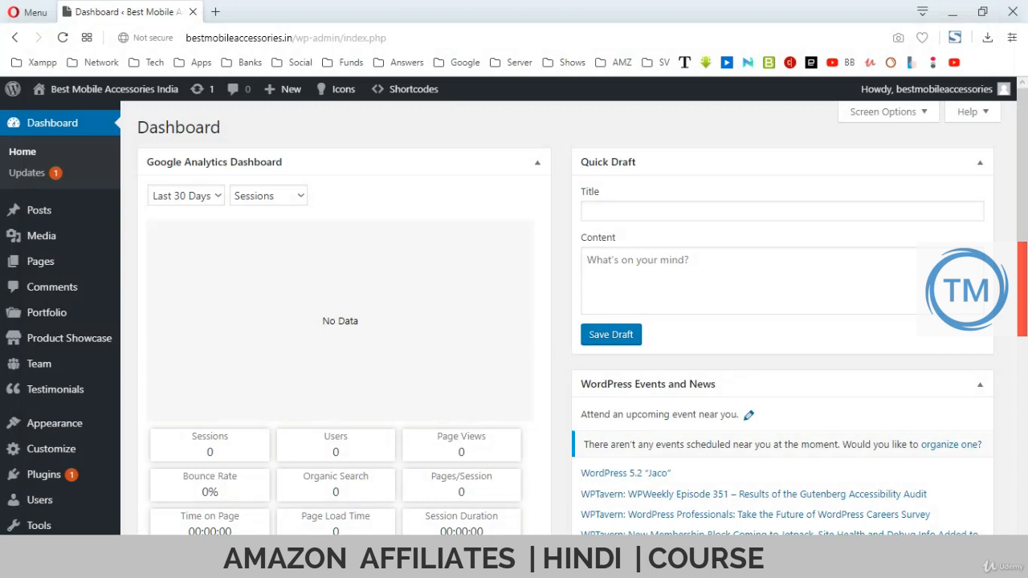
View the installed plugins of the Best Mobile Accessories India site, and visit its front page to look through the published posts
left_click(43, 475)
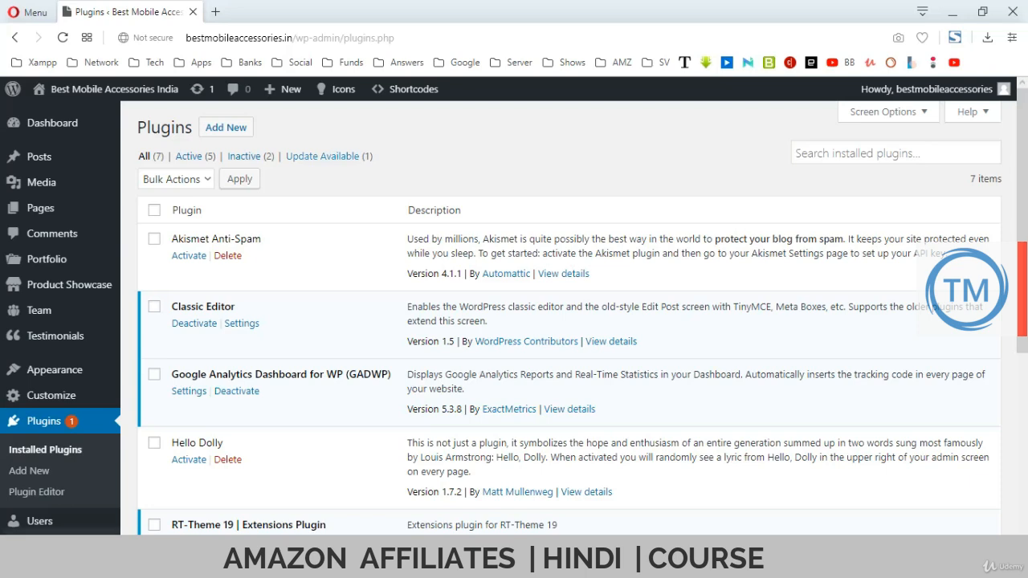
mouse_move(89, 89)
left_click(55, 114)
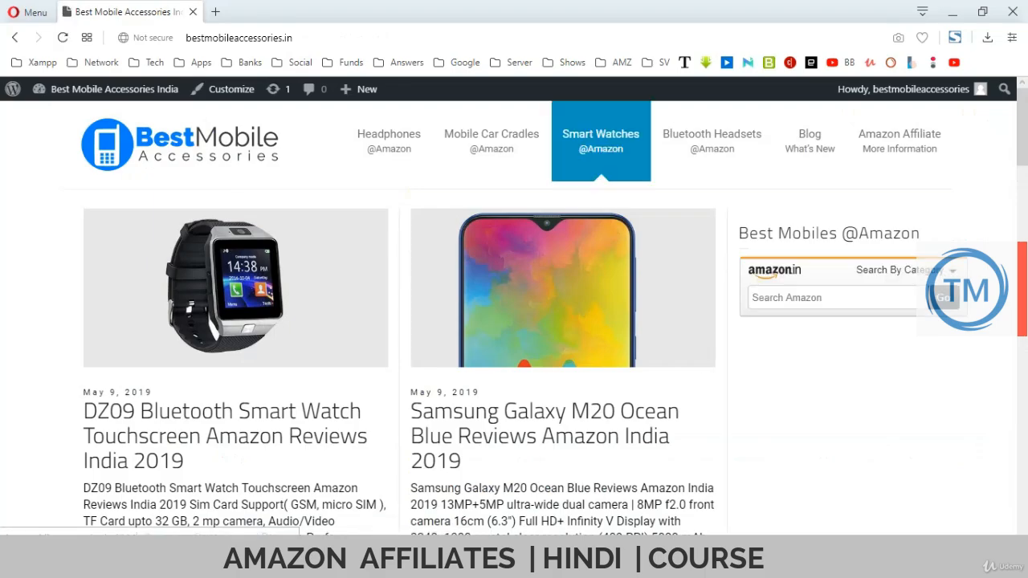
scroll(554, 321, "down", 3)
scroll(554, 321, "down", 8)
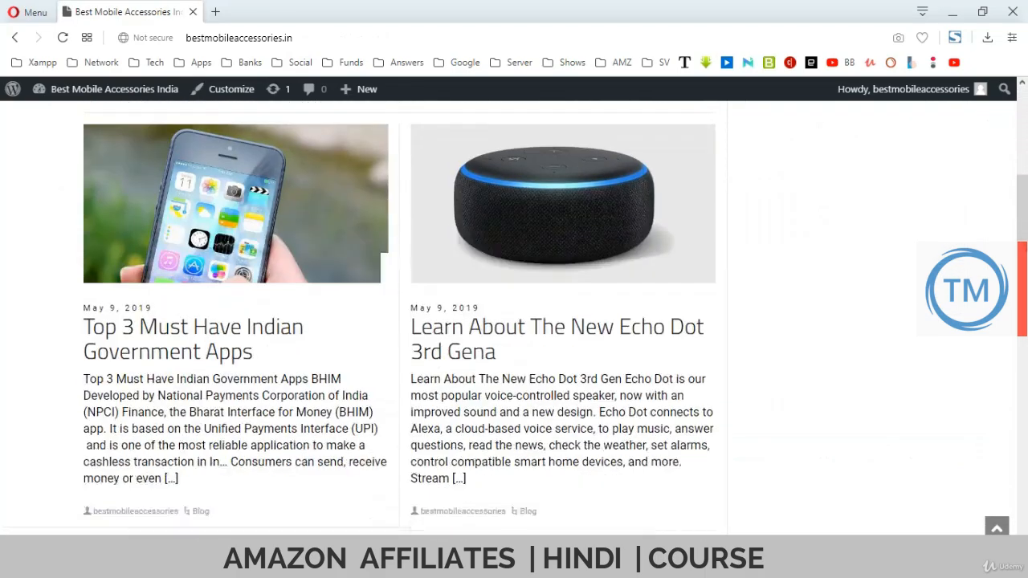
scroll(554, 321, "up", 12)
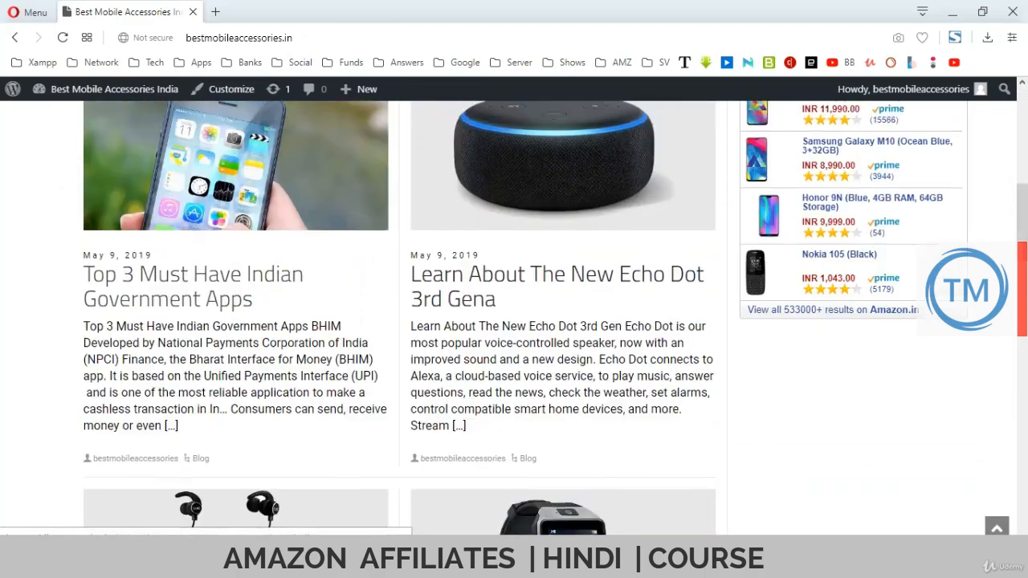